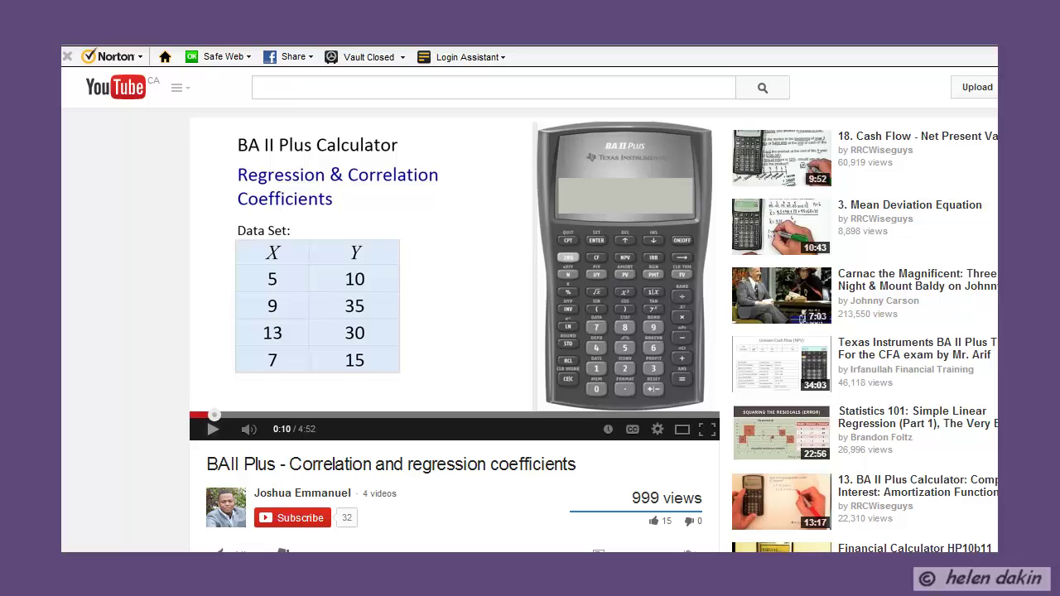
Show the BAII Plus video's sharing options with its youtu.be short link.
{"action": "scroll", "coordinate": [530, 331], "scroll_direction": "down", "scroll_amount": 4}
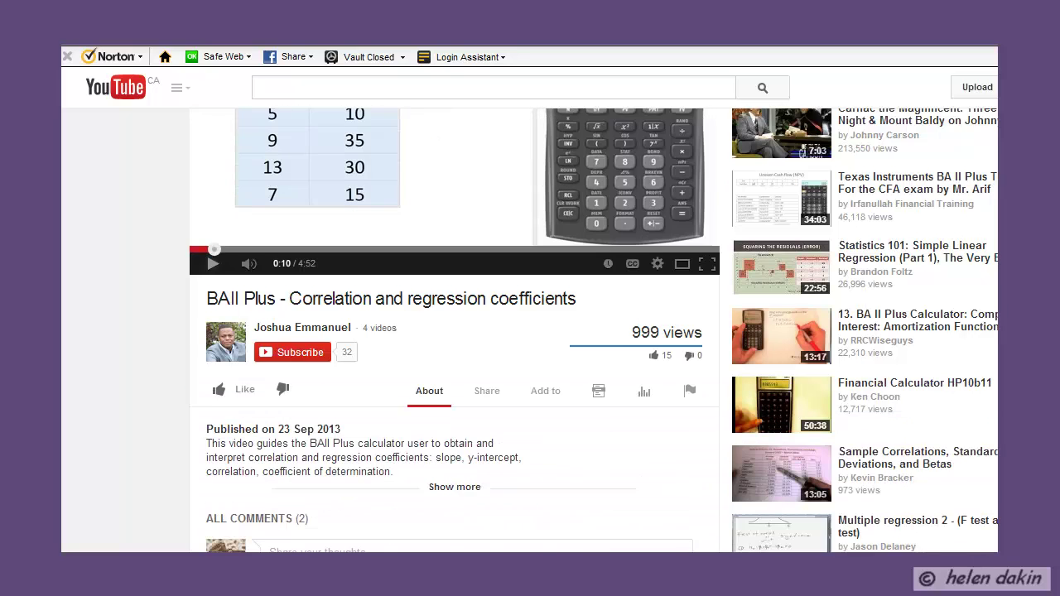
{"action": "scroll", "coordinate": [531, 331], "scroll_direction": "down", "scroll_amount": 1}
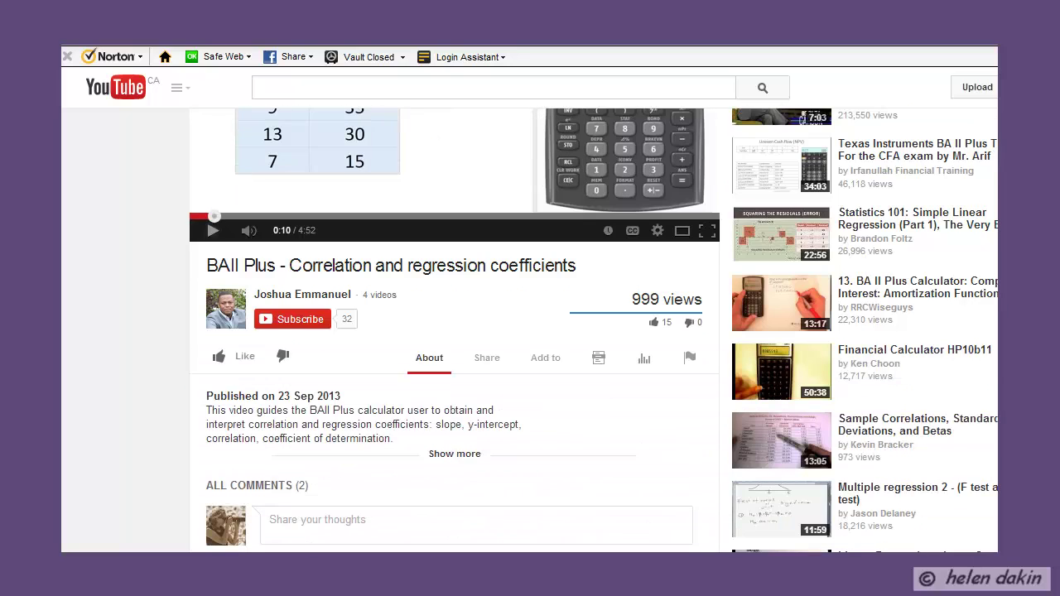
{"action": "left_click", "coordinate": [483, 358]}
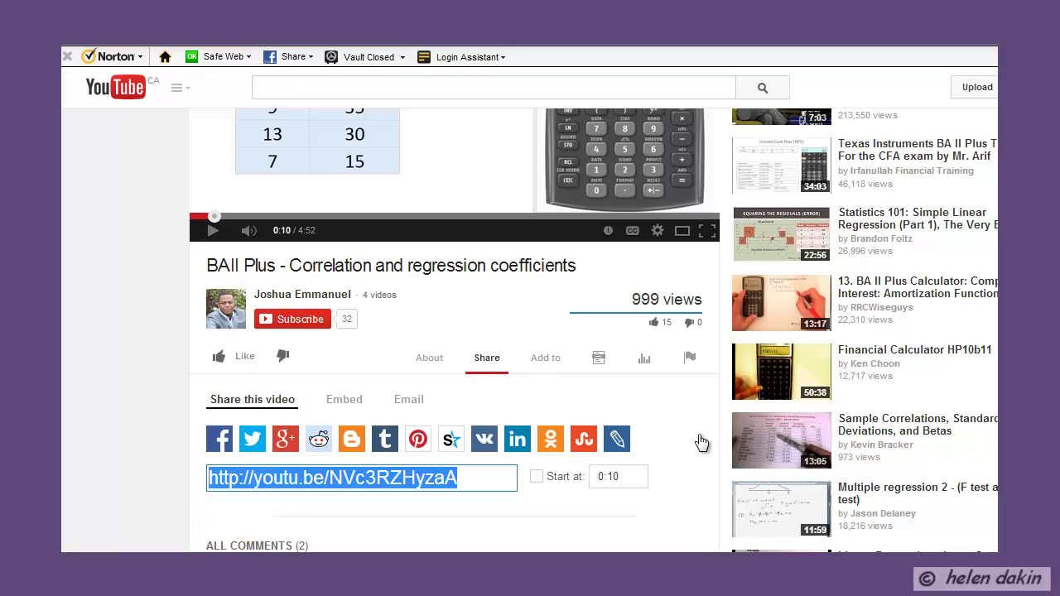
{"action": "scroll", "coordinate": [530, 331], "scroll_direction": "down", "scroll_amount": 2}
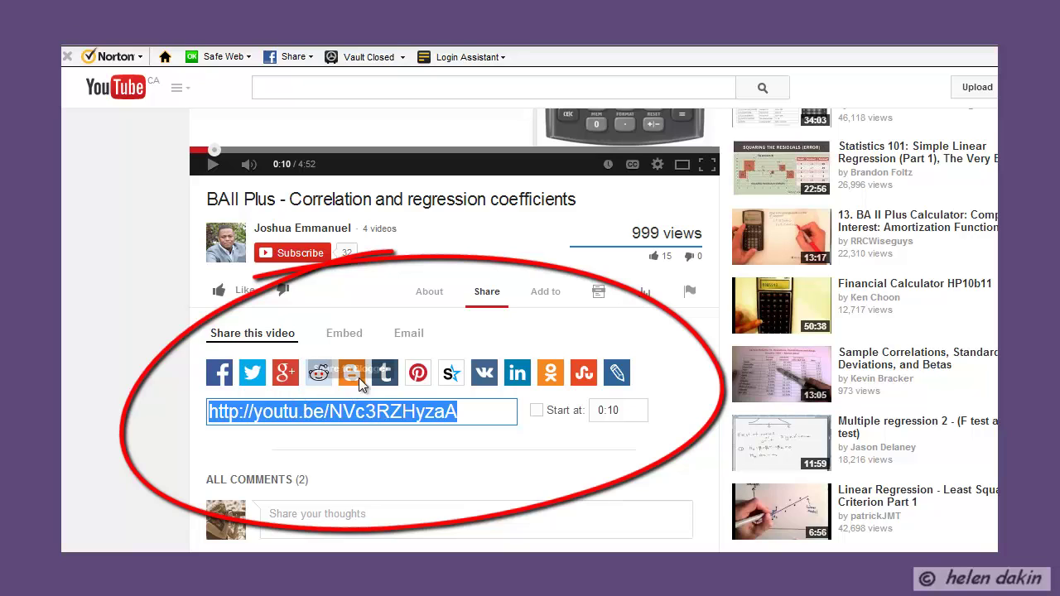
Copy the BAII Plus video's 560 × 315 iframe embed code.
{"action": "left_click", "coordinate": [348, 334]}
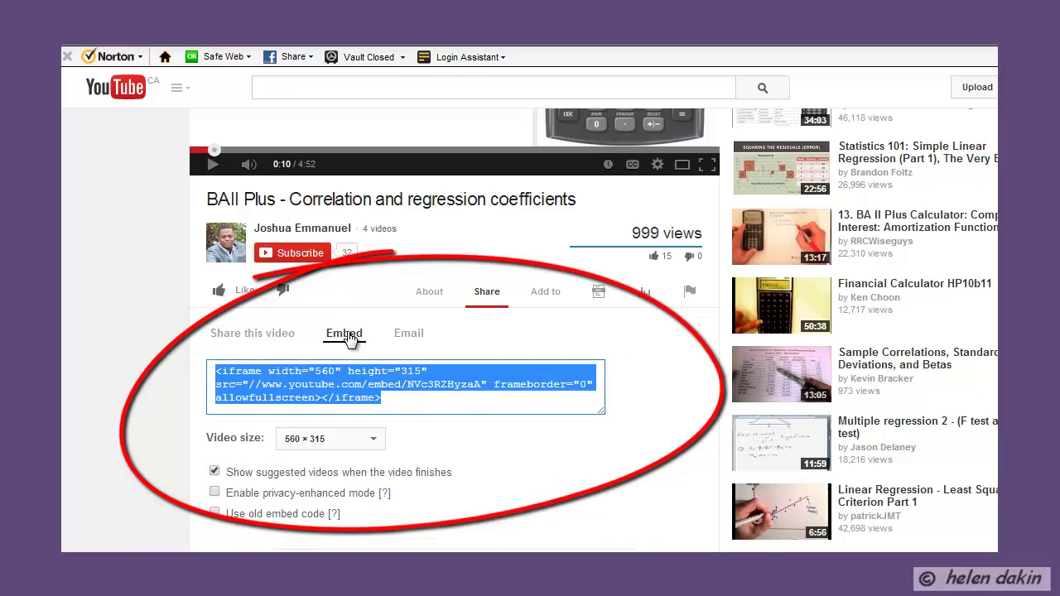
{"action": "right_click", "coordinate": [320, 379]}
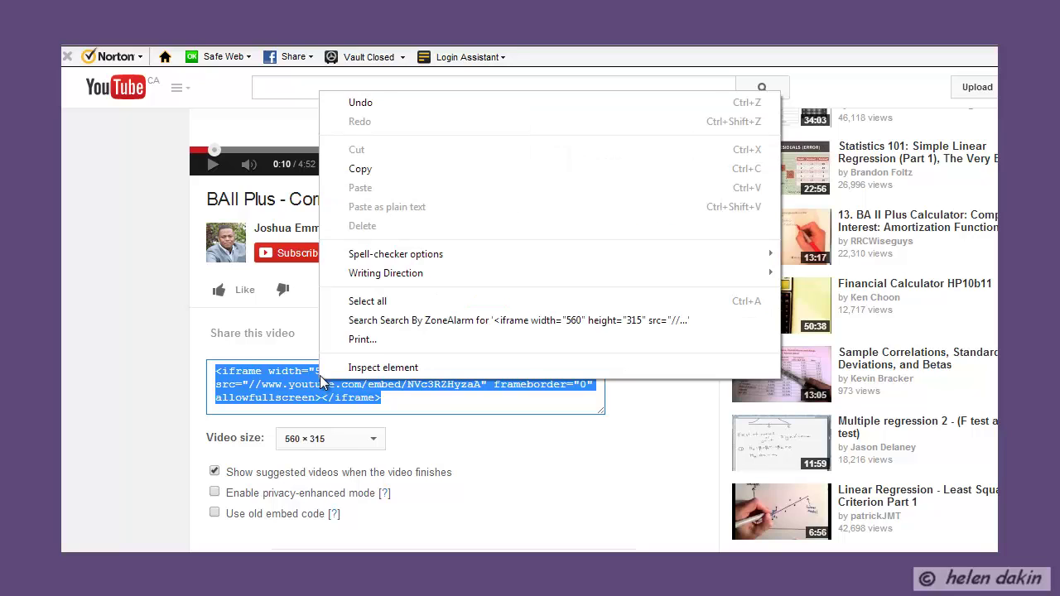
{"action": "left_click", "coordinate": [378, 169]}
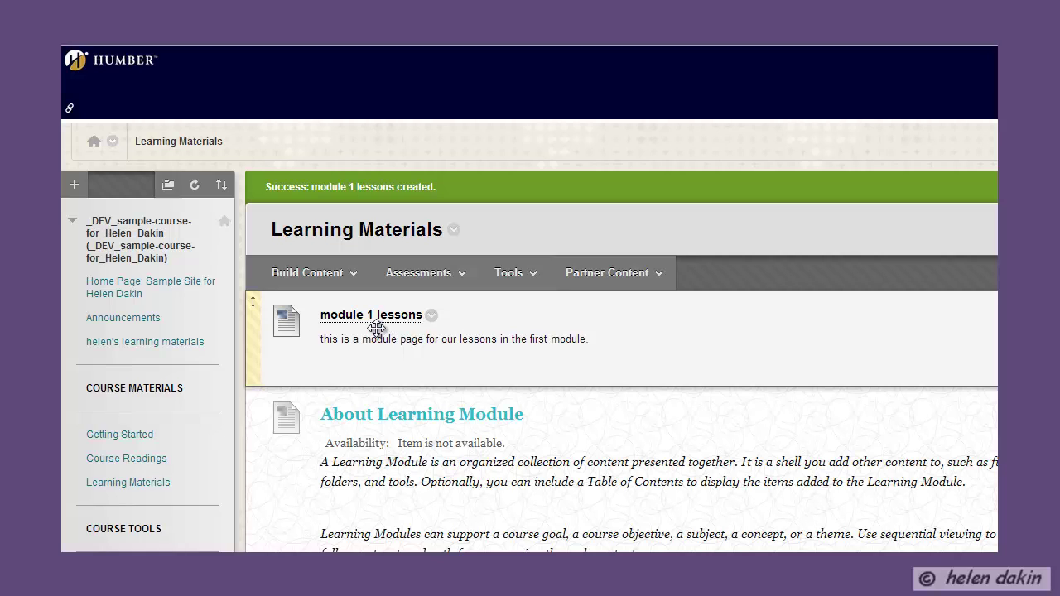
Edit 'module 1 lessons' and add a blank paragraph after the description text.
{"action": "left_click", "coordinate": [431, 317]}
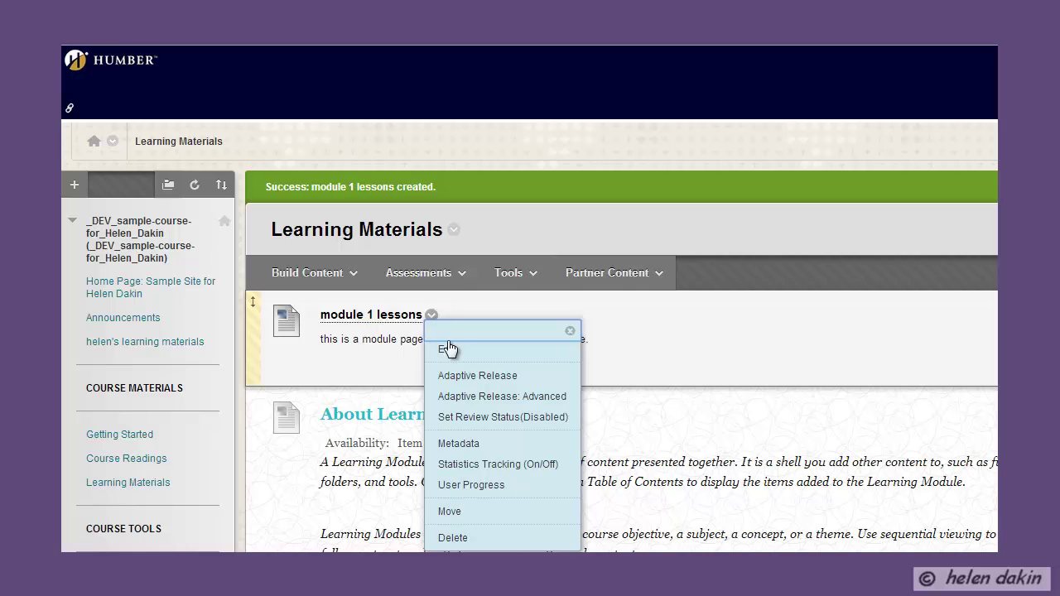
{"action": "left_click", "coordinate": [455, 350]}
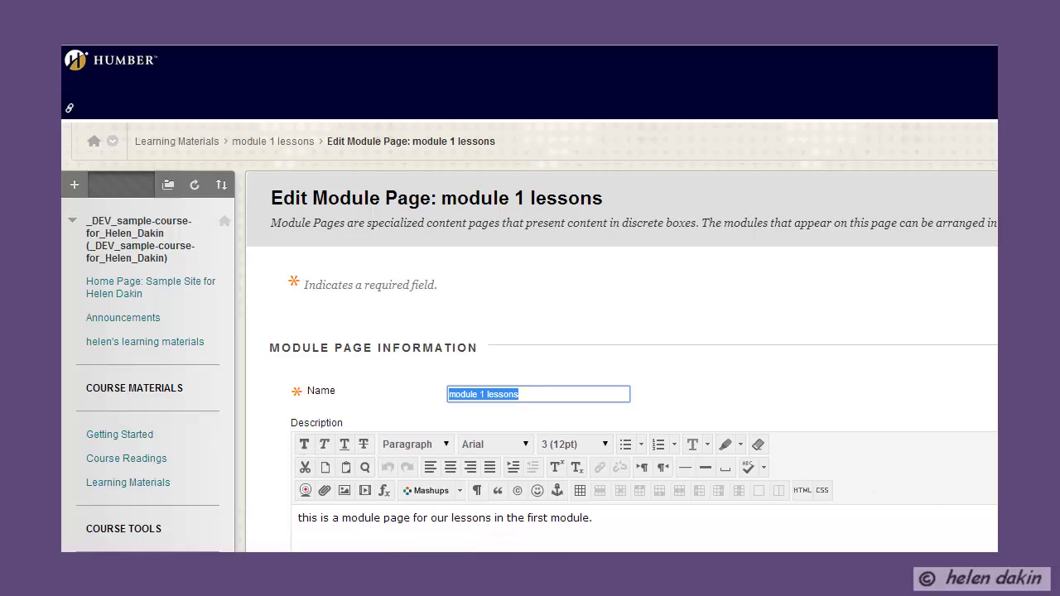
{"action": "scroll", "coordinate": [530, 338], "scroll_direction": "down", "scroll_amount": 3}
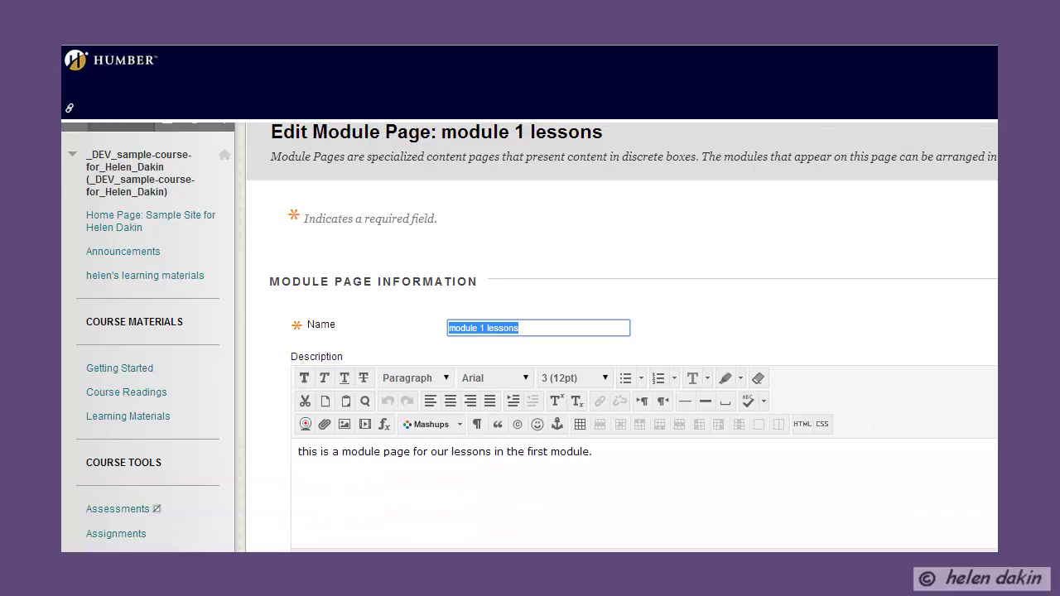
{"action": "scroll", "coordinate": [530, 338], "scroll_direction": "down", "scroll_amount": 2}
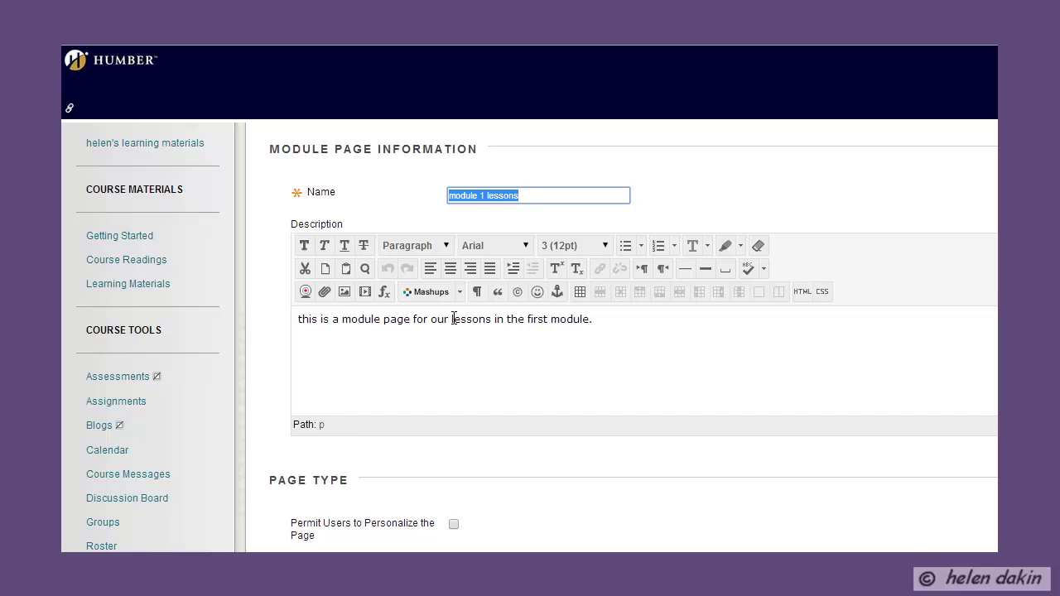
{"action": "left_click", "coordinate": [605, 322]}
{"action": "key", "text": "Return"}
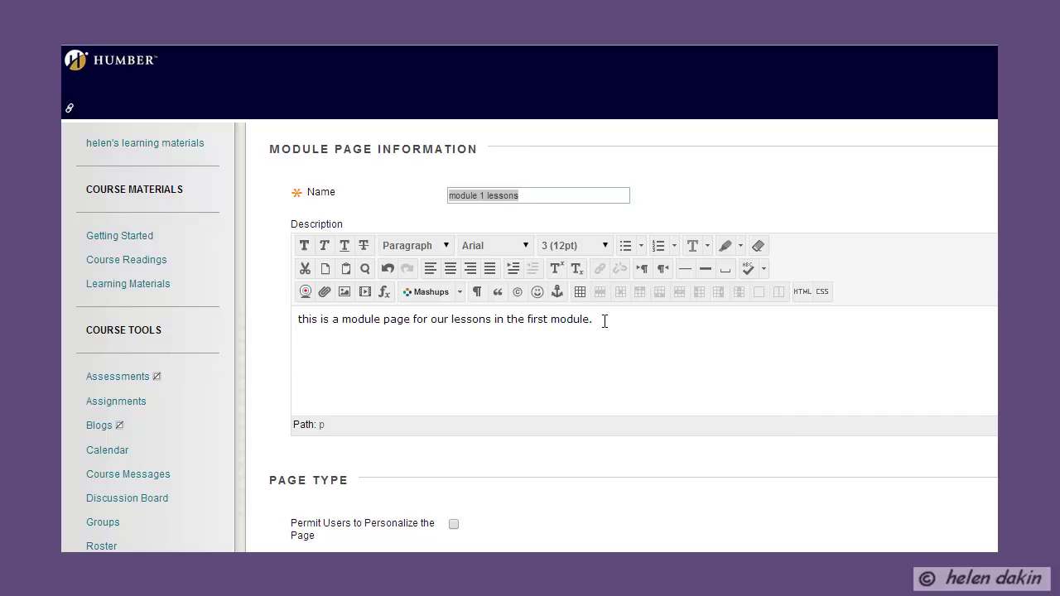
Paste the YouTube embed code on a new line in the description's HTML source.
{"action": "left_click", "coordinate": [804, 293]}
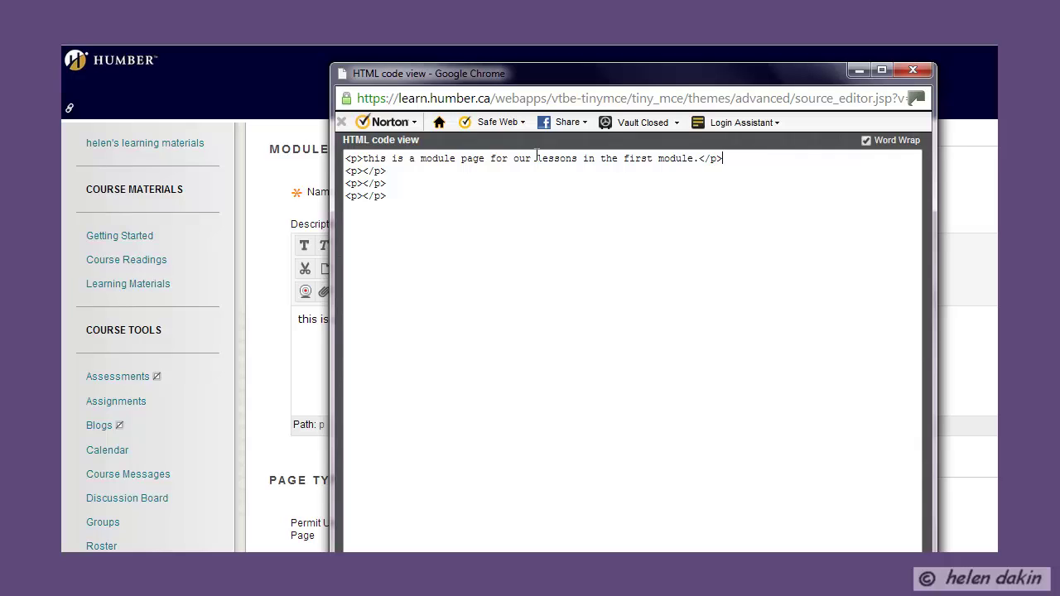
{"action": "left_click", "coordinate": [398, 171]}
{"action": "key", "text": "Return"}
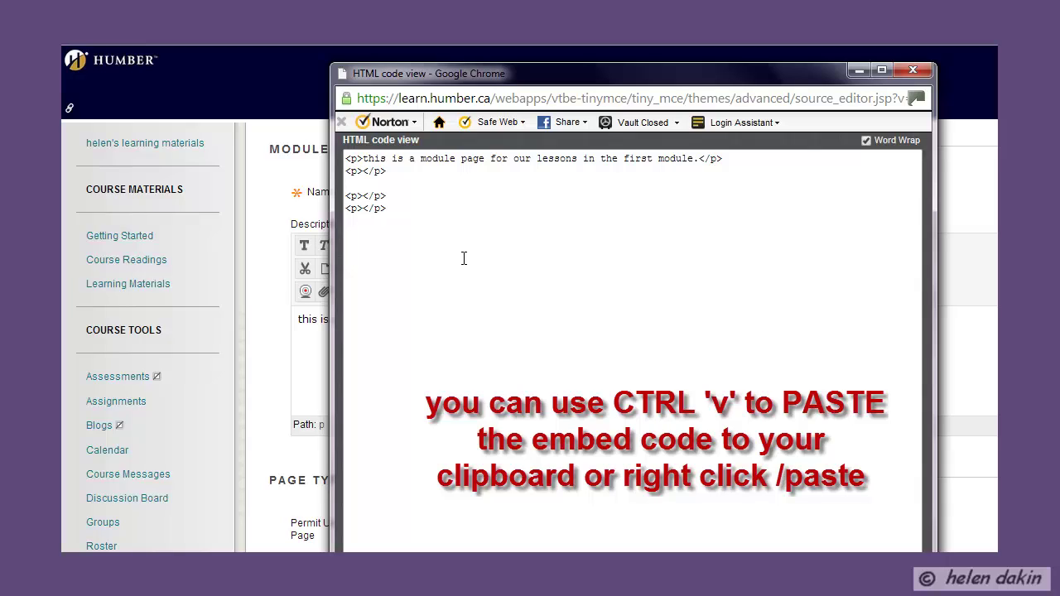
{"action": "key", "text": "ctrl+v"}
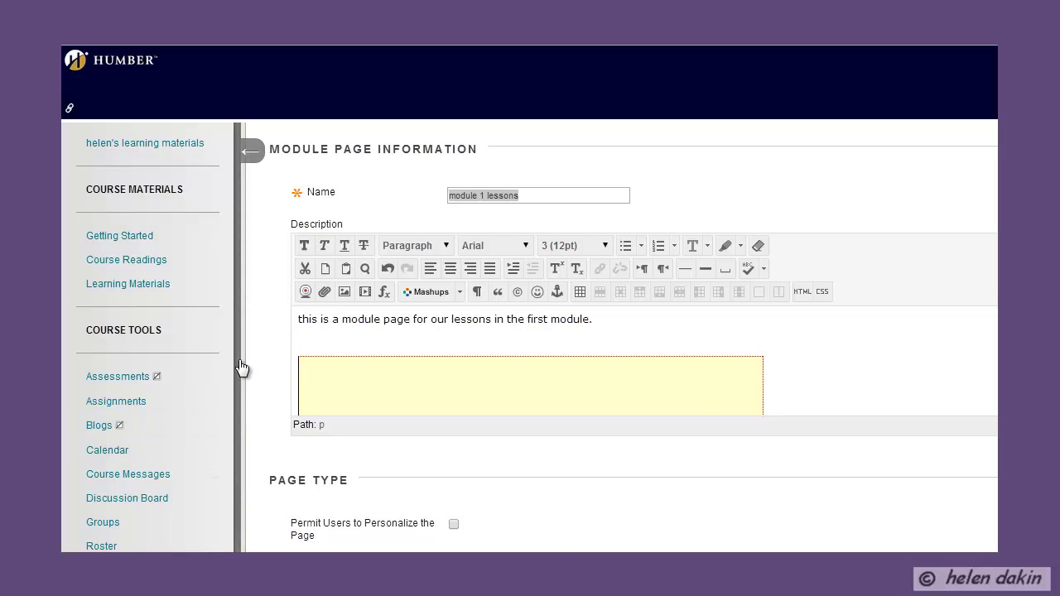
Check the description editor full screen, then submit the 'module 1 lessons' edits.
{"action": "left_click", "coordinate": [250, 152]}
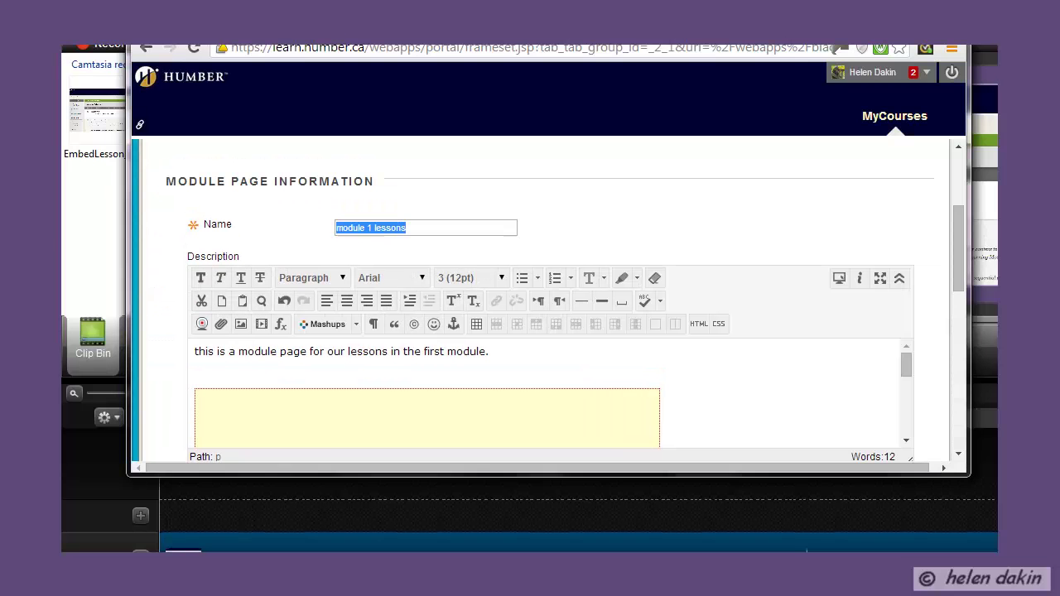
{"action": "left_click_drag", "start_coordinate": [959, 472], "coordinate": [998, 553]}
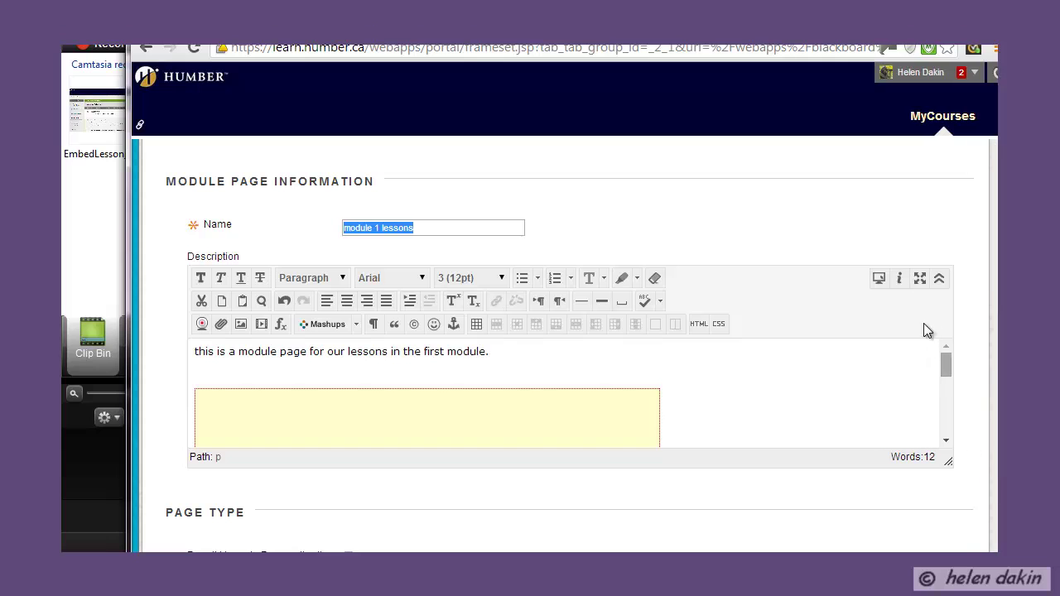
{"action": "left_click", "coordinate": [911, 278]}
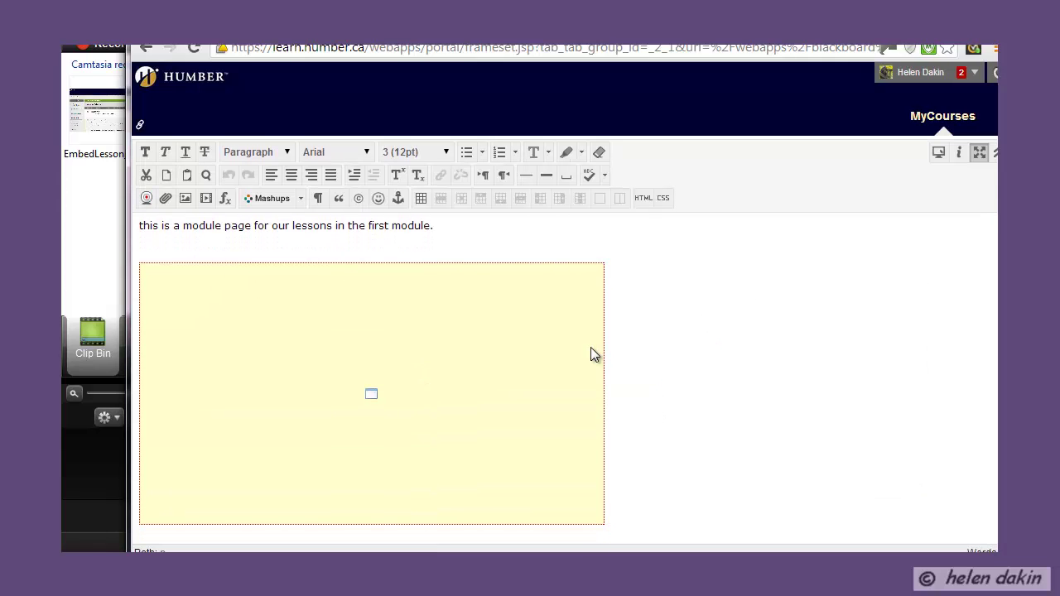
{"action": "left_click", "coordinate": [979, 156]}
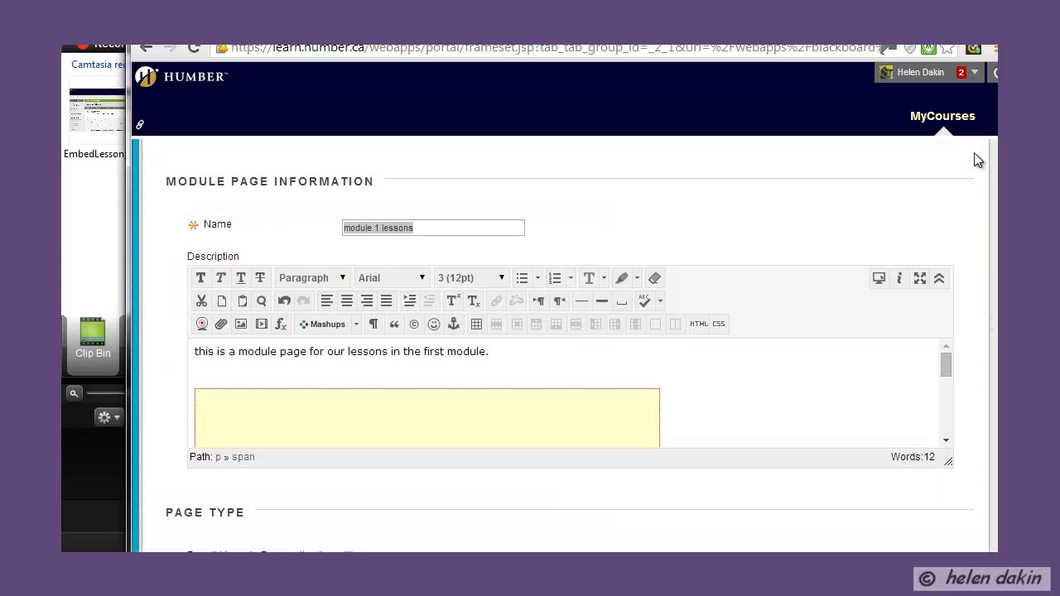
{"action": "scroll", "coordinate": [821, 350], "scroll_direction": "down", "scroll_amount": 2}
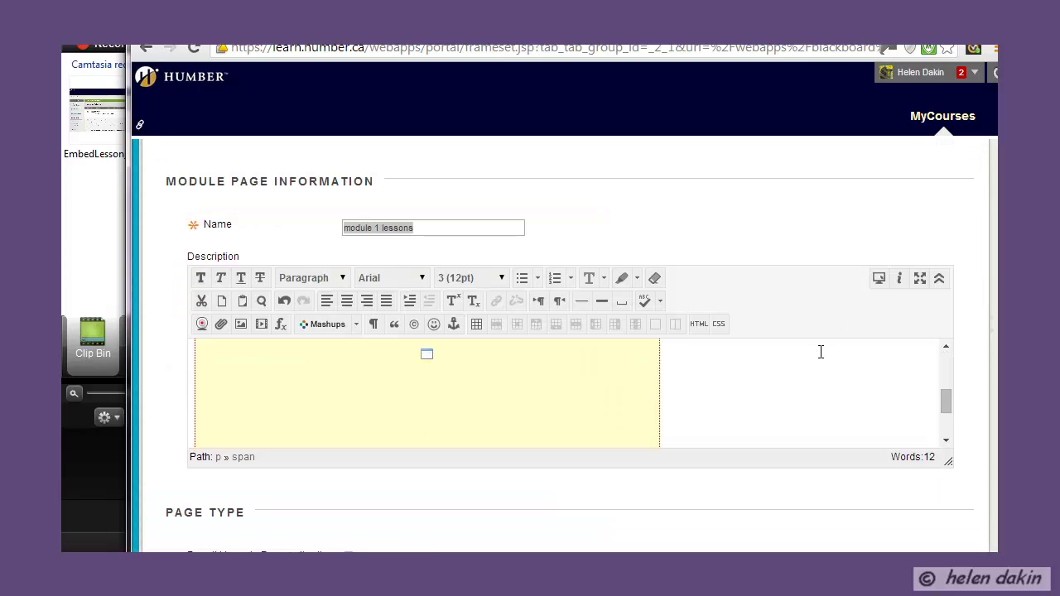
{"action": "scroll", "coordinate": [970, 371], "scroll_direction": "up", "scroll_amount": 2}
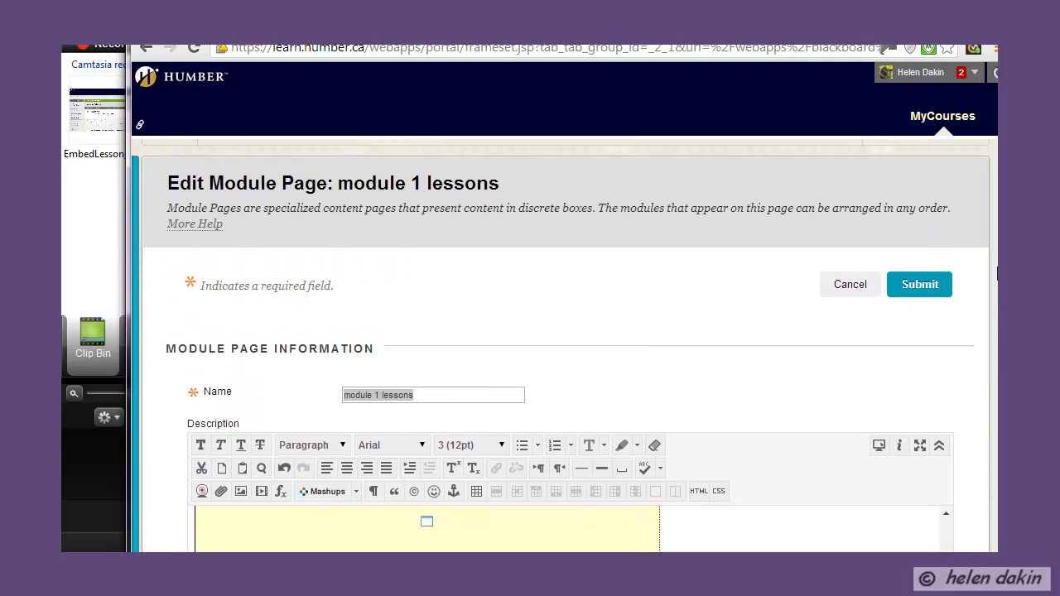
{"action": "left_click", "coordinate": [926, 293]}
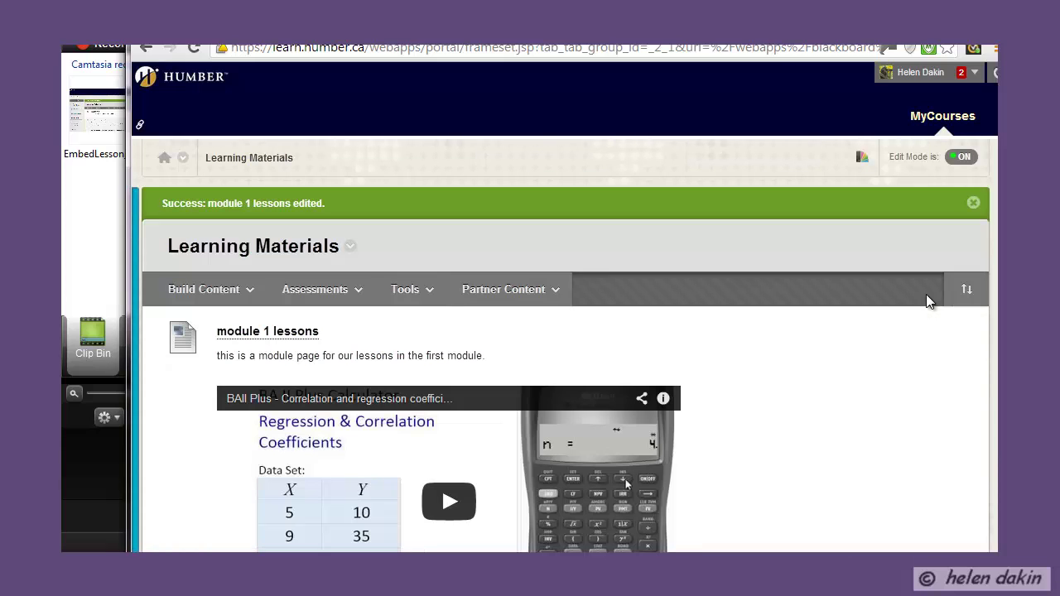
Play the embedded BAII Plus video on the module item, then pause it at 0:06.
{"action": "scroll", "coordinate": [927, 296], "scroll_direction": "down", "scroll_amount": 1}
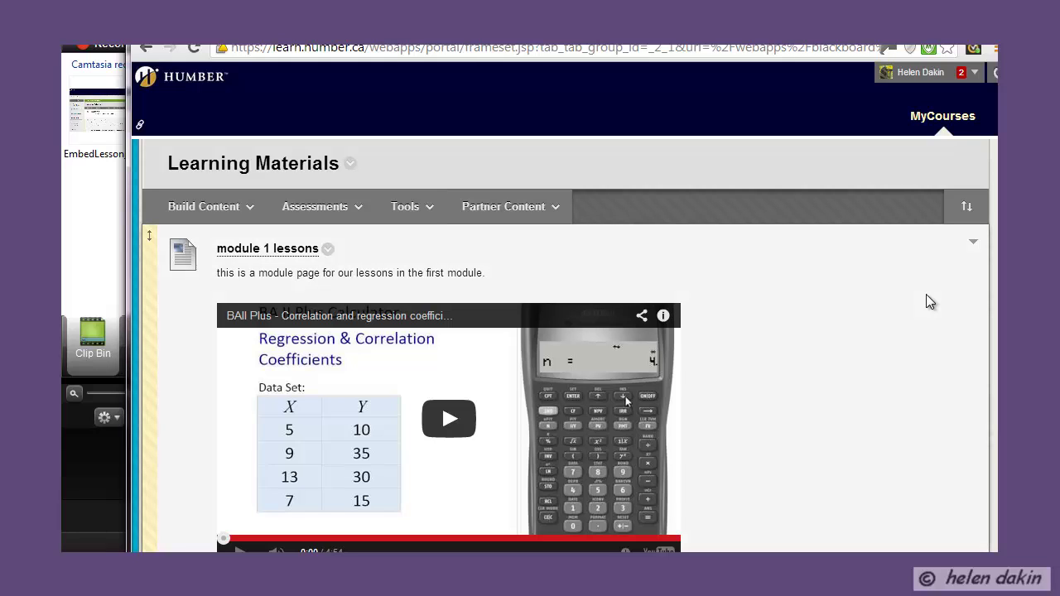
{"action": "scroll", "coordinate": [931, 303], "scroll_direction": "down", "scroll_amount": 1}
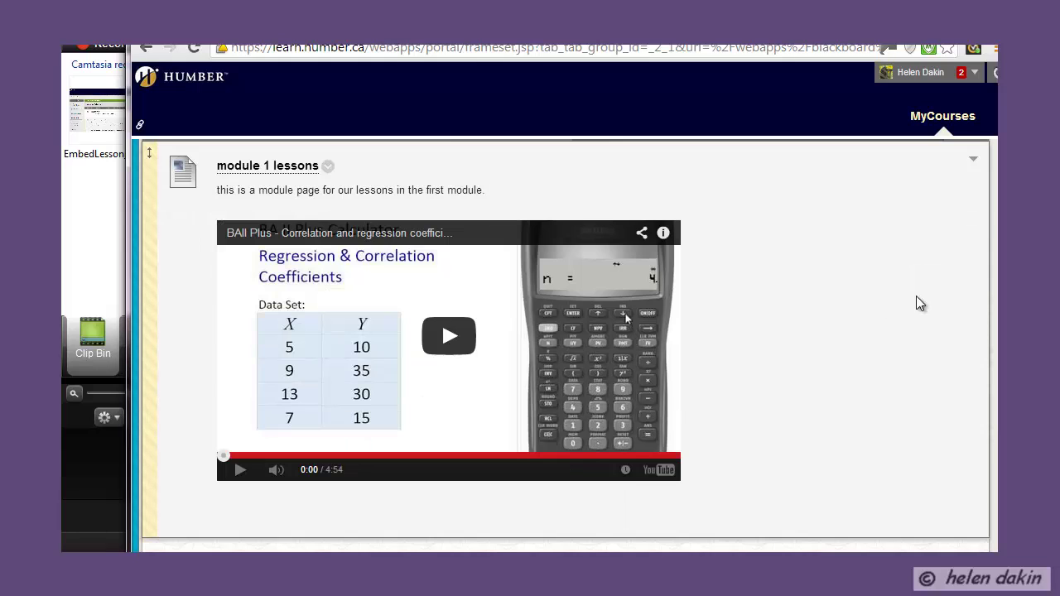
{"action": "left_click", "coordinate": [450, 337]}
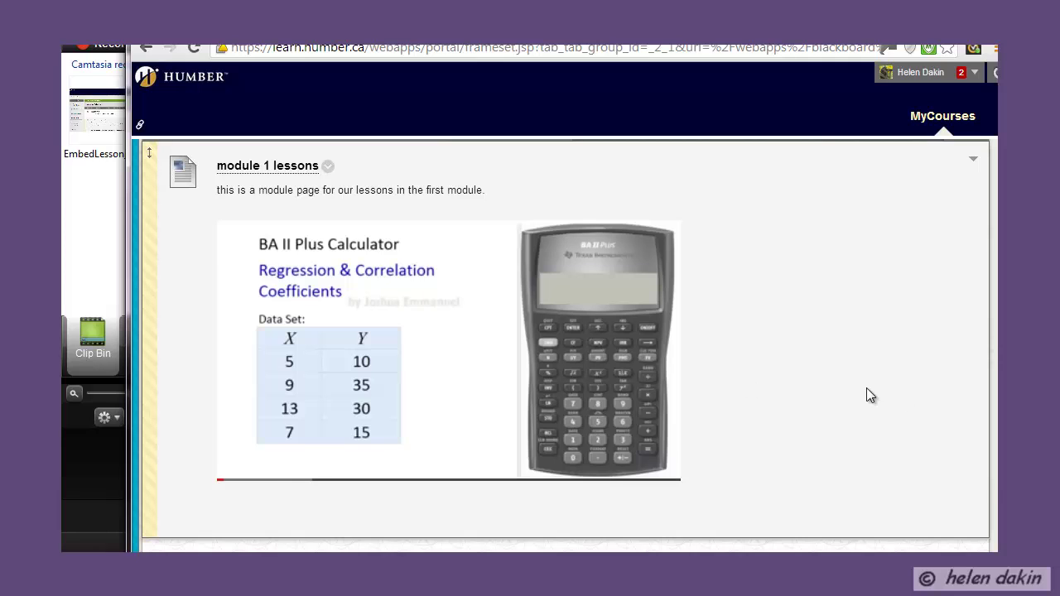
{"action": "left_click", "coordinate": [239, 470]}
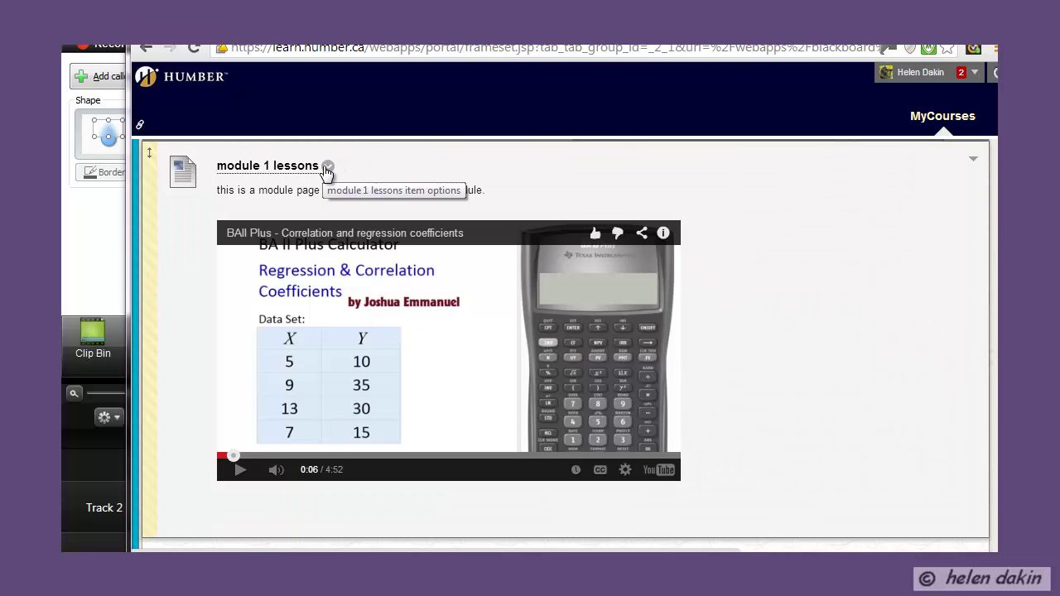
Reopen 'module 1 lessons' for editing and show its description editor full screen.
{"action": "left_click", "coordinate": [328, 168]}
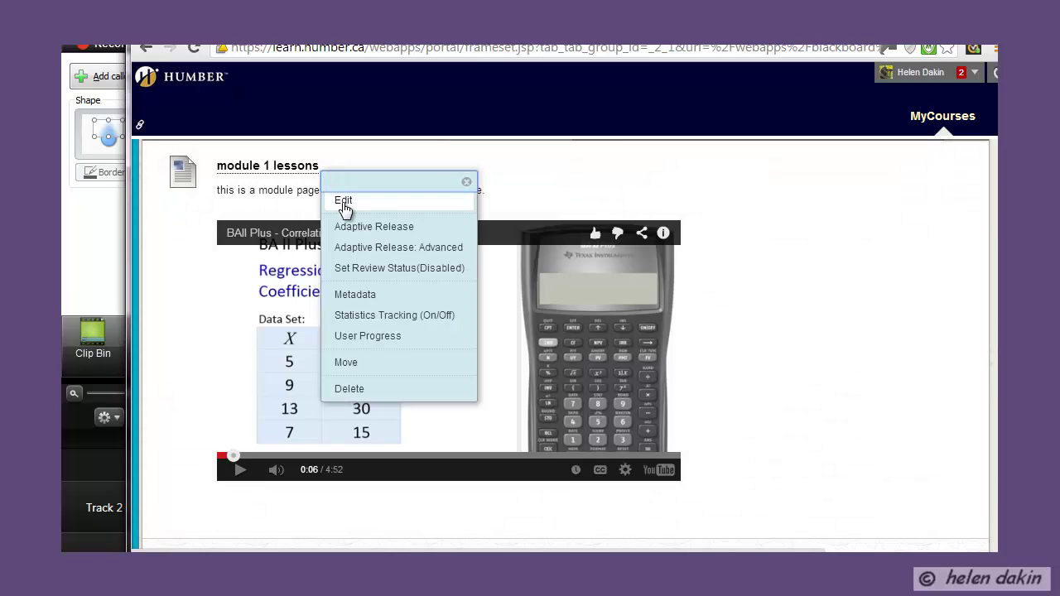
{"action": "left_click", "coordinate": [343, 203]}
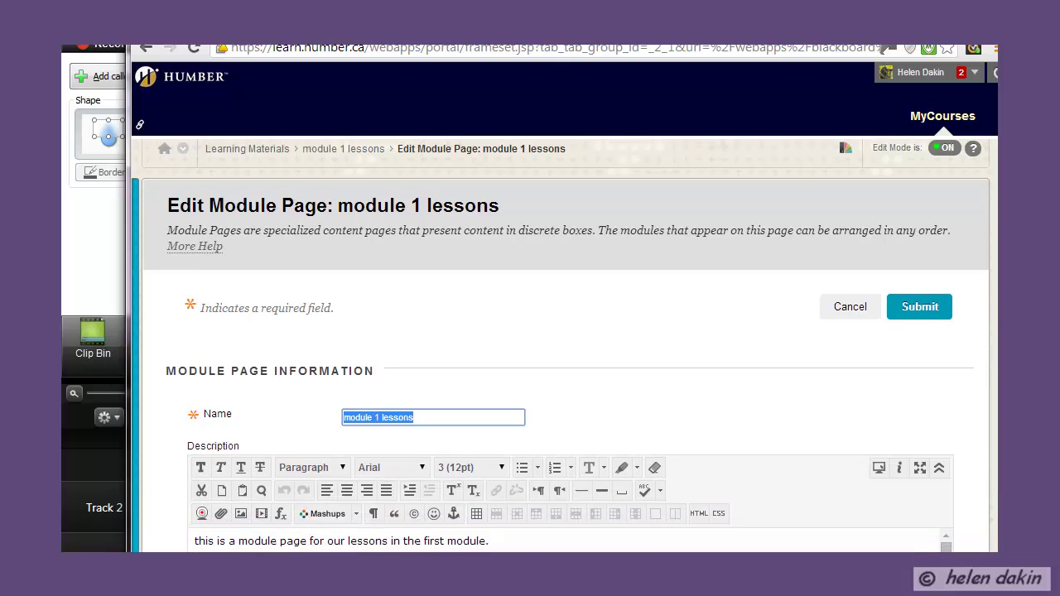
{"action": "scroll", "coordinate": [977, 370], "scroll_direction": "down", "scroll_amount": 3}
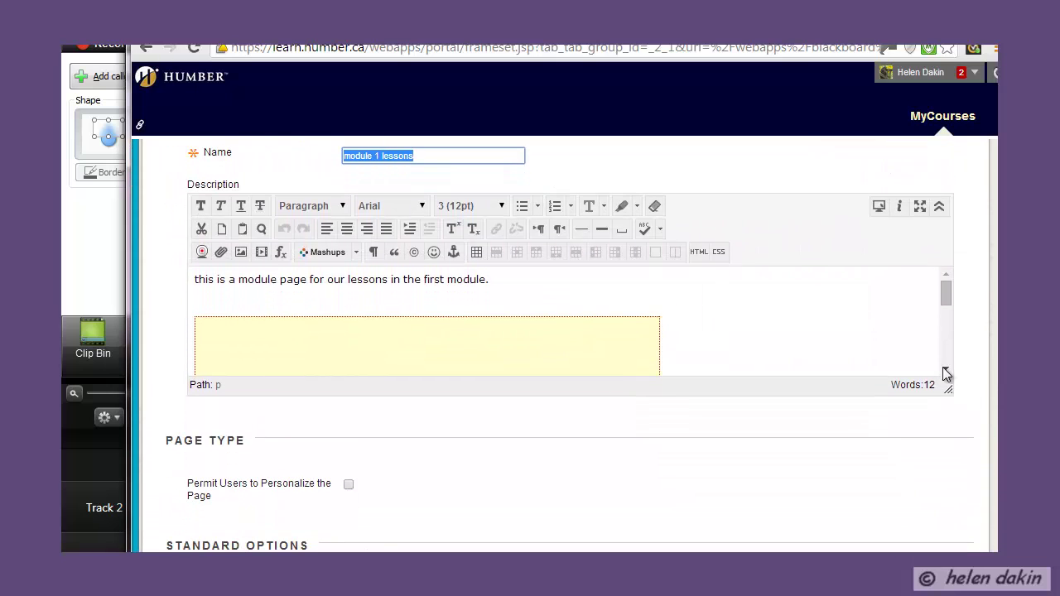
{"action": "left_click", "coordinate": [918, 208]}
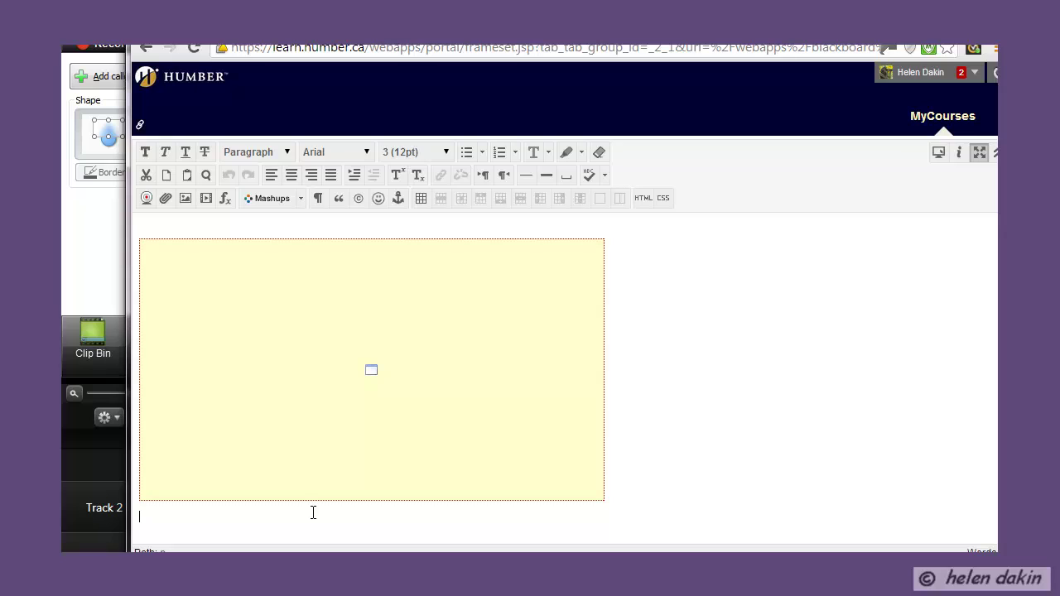
Add the line 'insert some Educreations video here' below the video box.
{"action": "left_click", "coordinate": [313, 512]}
{"action": "key", "text": "Return"}
{"action": "key", "text": "Return"}
{"action": "key", "text": "Return"}
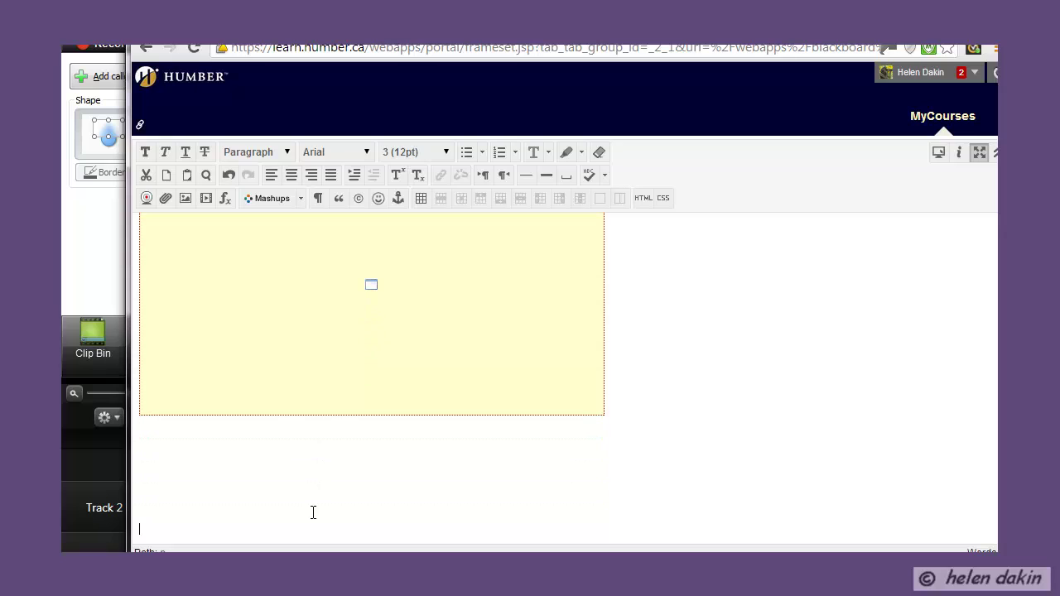
{"action": "left_click", "coordinate": [211, 441]}
{"action": "type", "text": "inserts"}
{"action": "key", "text": "BackSpace"}
{"action": "type", "text": "some Educreations vide"}
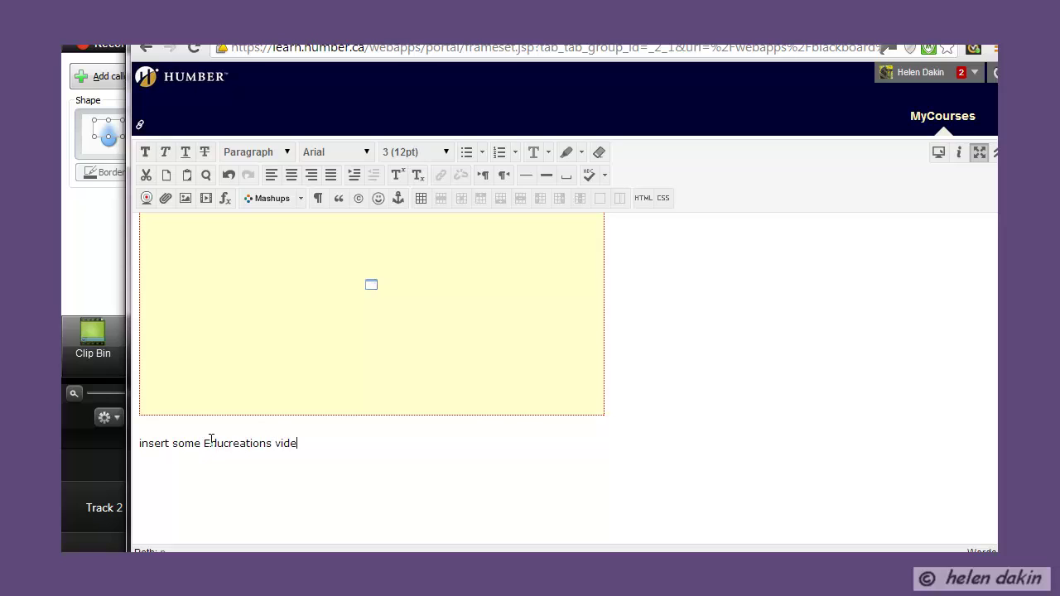
{"action": "type", "text": "ohere \\"}
{"action": "key", "text": "Return"}
Add lines 'insert some Showme video here' and 'and also insert some Vimeo'.
{"action": "type", "text": "\\ i"}
{"action": "type", "text": "nsert some Sh"}
{"action": "type", "text": "owme vi"}
{"action": "type", "text": "deo here  "}
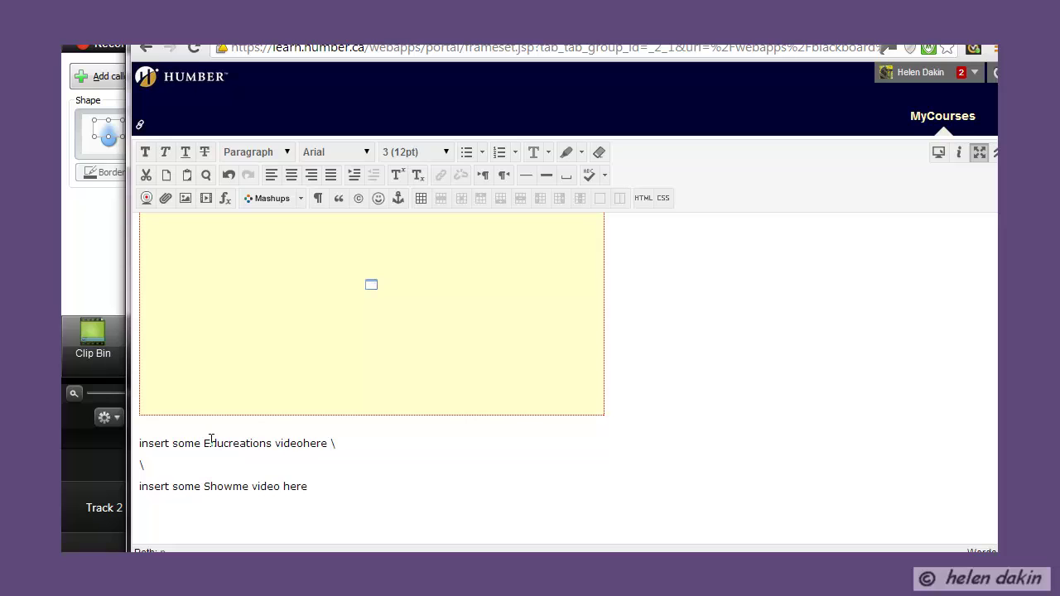
{"action": "type", "text": "and also insert some Vimo"}
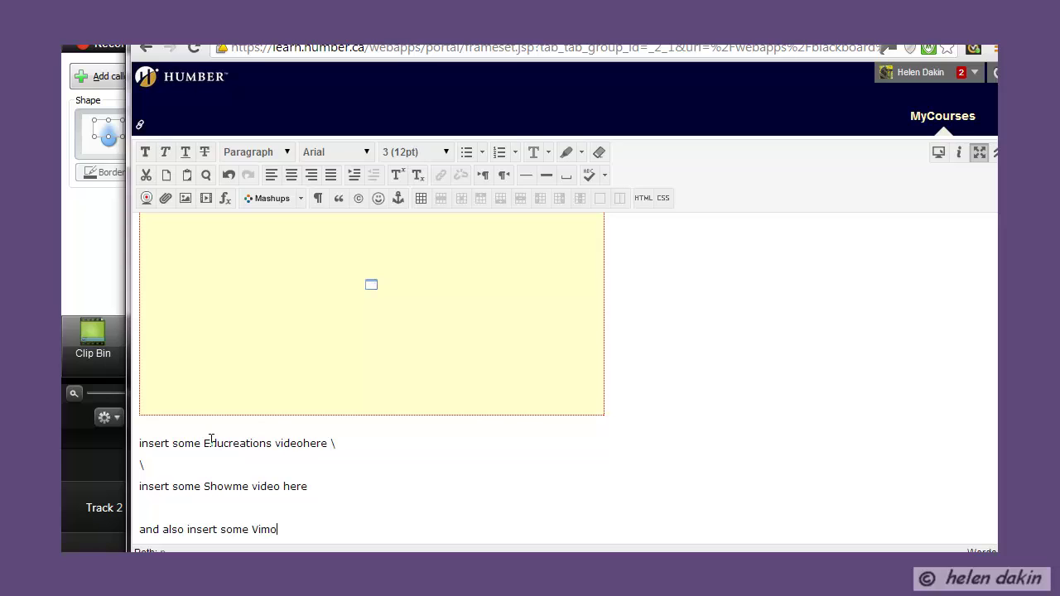
{"action": "key", "text": "BackSpace"}
{"action": "type", "text": "eo"}
{"action": "key", "text": "Return"}
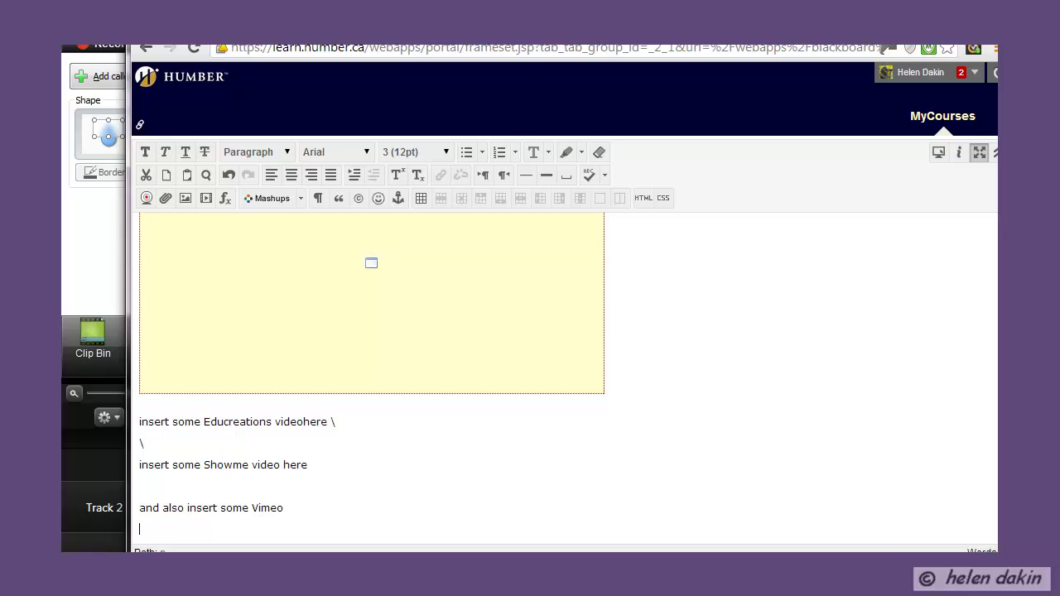
{"action": "scroll", "coordinate": [371, 373], "scroll_direction": "down", "scroll_amount": 1}
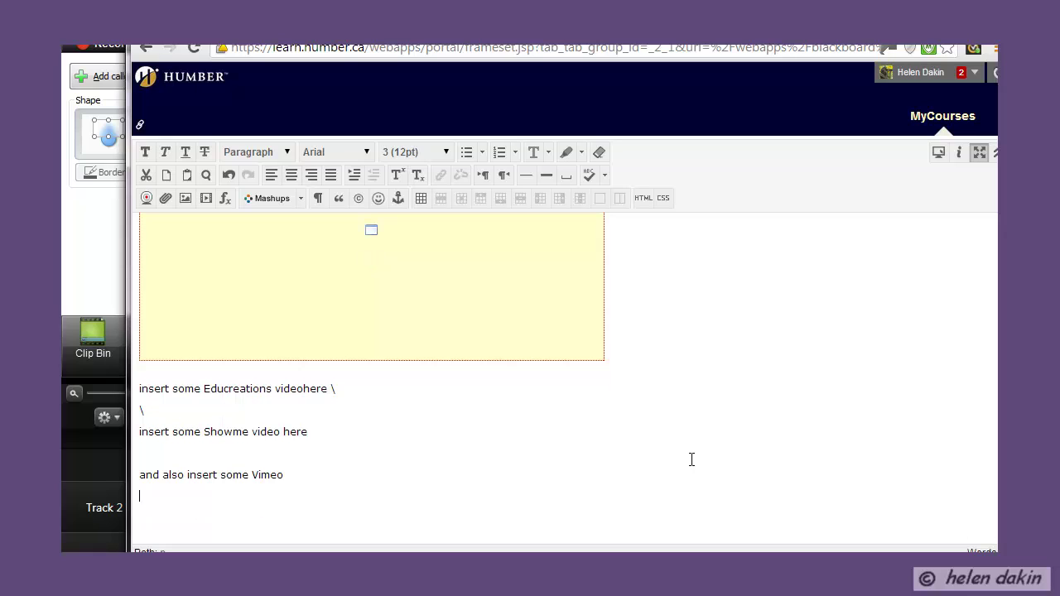
Try several formats on the Educreations placeholder line, settling on Heading.
{"action": "left_click", "coordinate": [288, 152]}
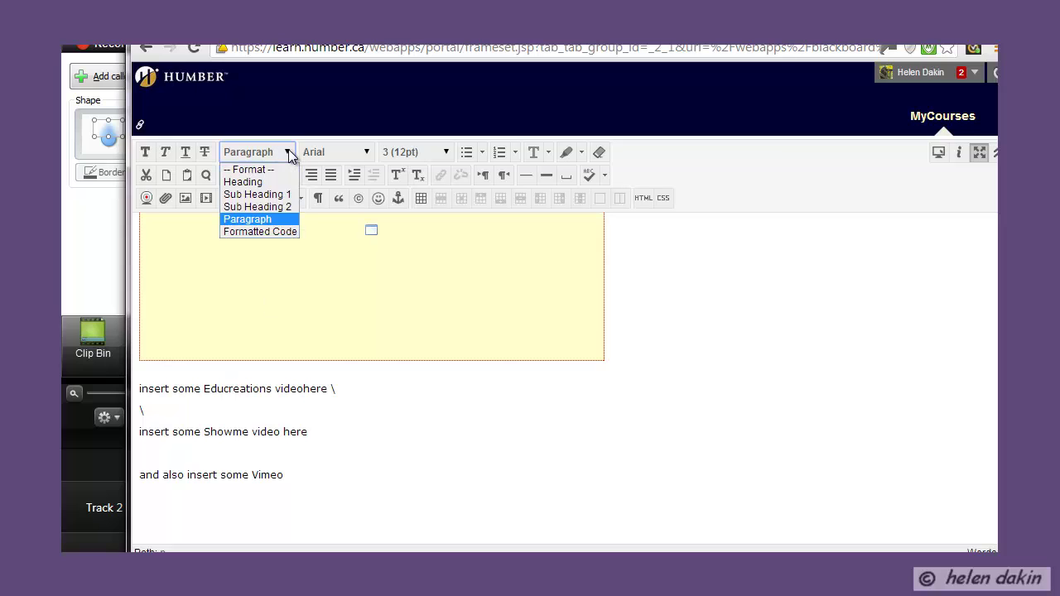
{"action": "left_click", "coordinate": [275, 209]}
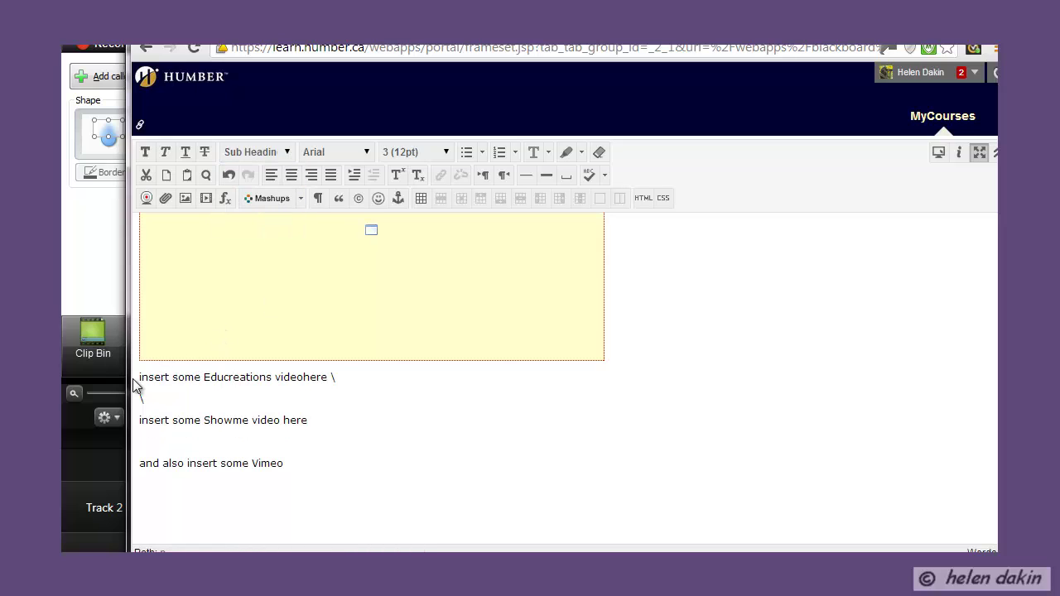
{"action": "left_click_drag", "start_coordinate": [140, 380], "coordinate": [339, 377]}
{"action": "left_click", "coordinate": [270, 156]}
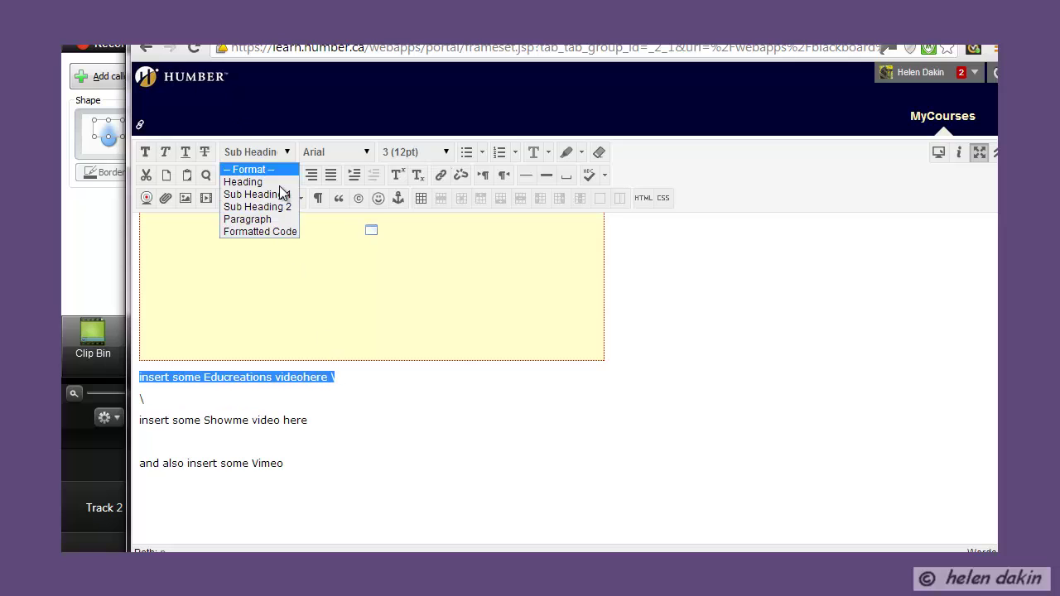
{"action": "left_click", "coordinate": [282, 195]}
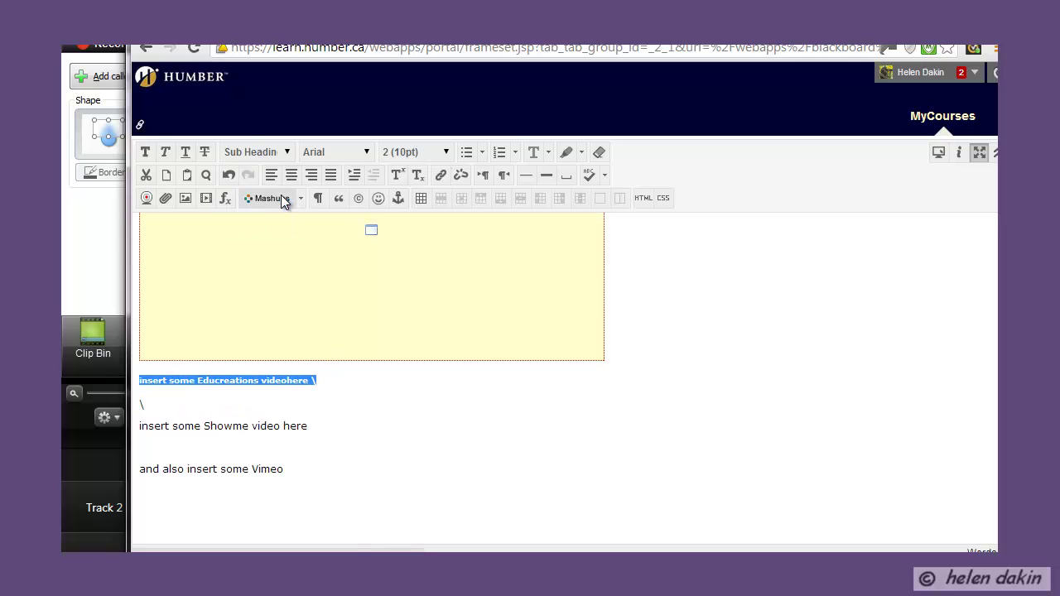
{"action": "left_click", "coordinate": [262, 152]}
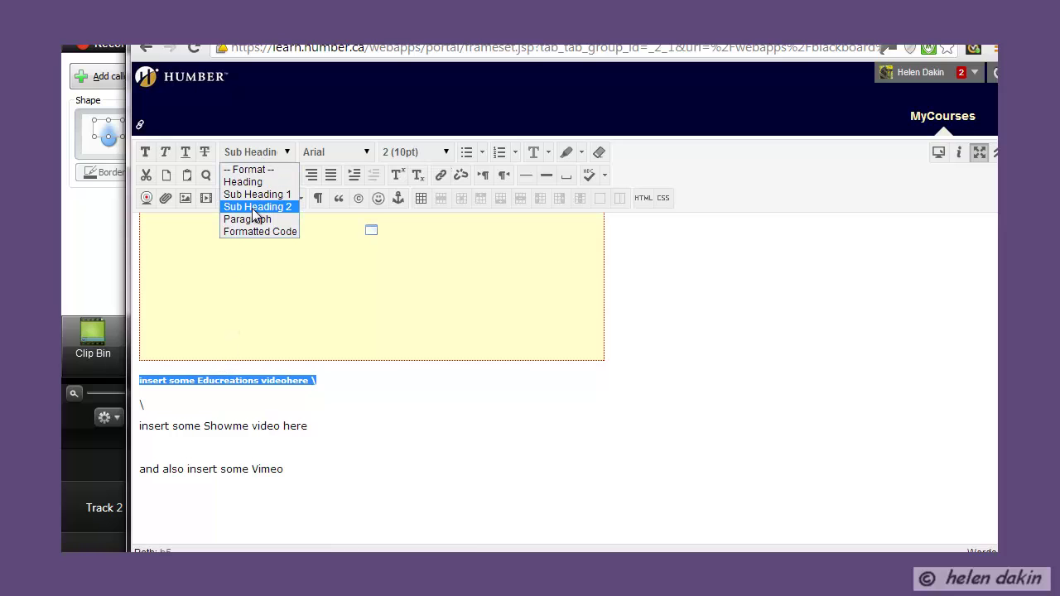
{"action": "left_click", "coordinate": [254, 207]}
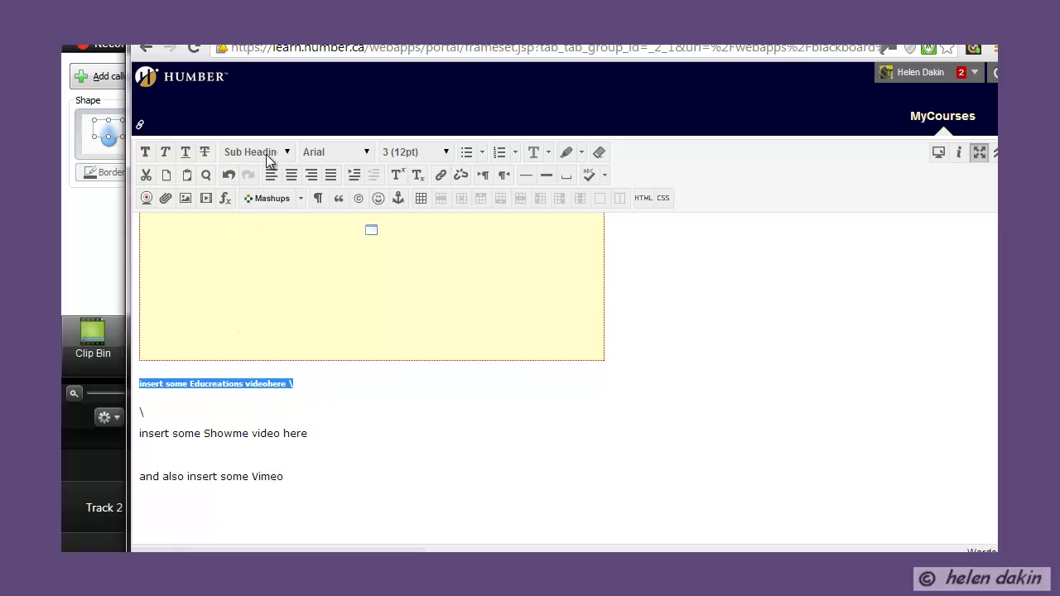
{"action": "left_click", "coordinate": [265, 156]}
{"action": "left_click", "coordinate": [262, 182]}
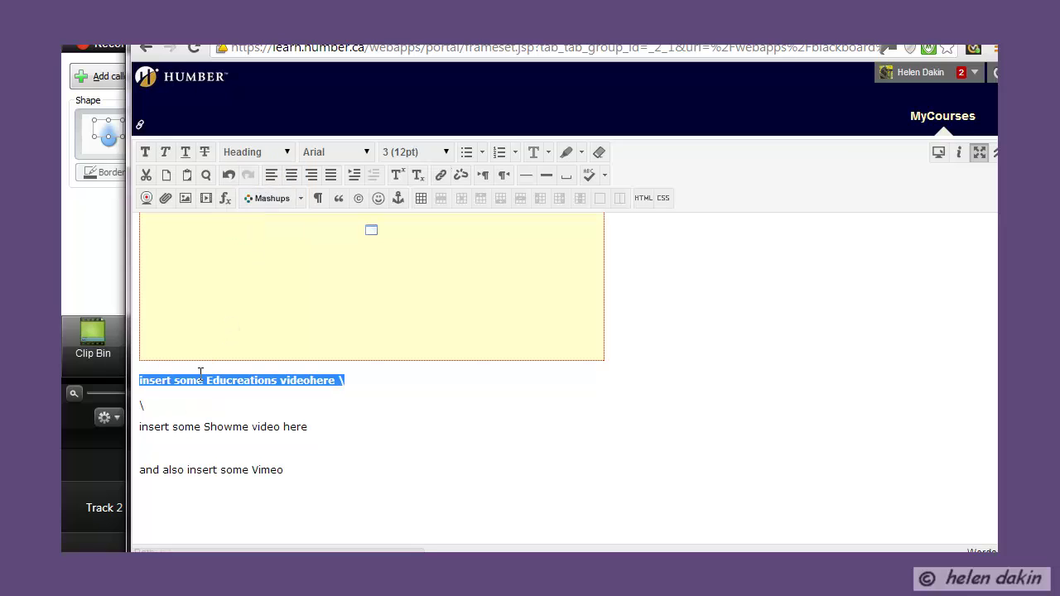
{"action": "left_click", "coordinate": [140, 427]}
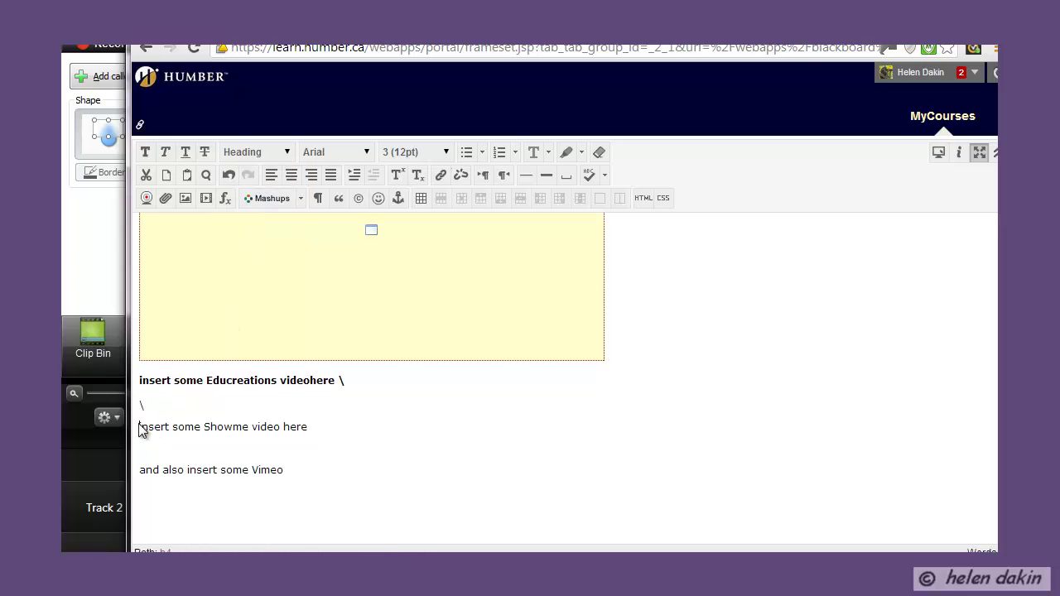
Make the ShowMe and Vimeo placeholder lines Headings too.
{"action": "left_click_drag", "start_coordinate": [139, 426], "coordinate": [305, 410]}
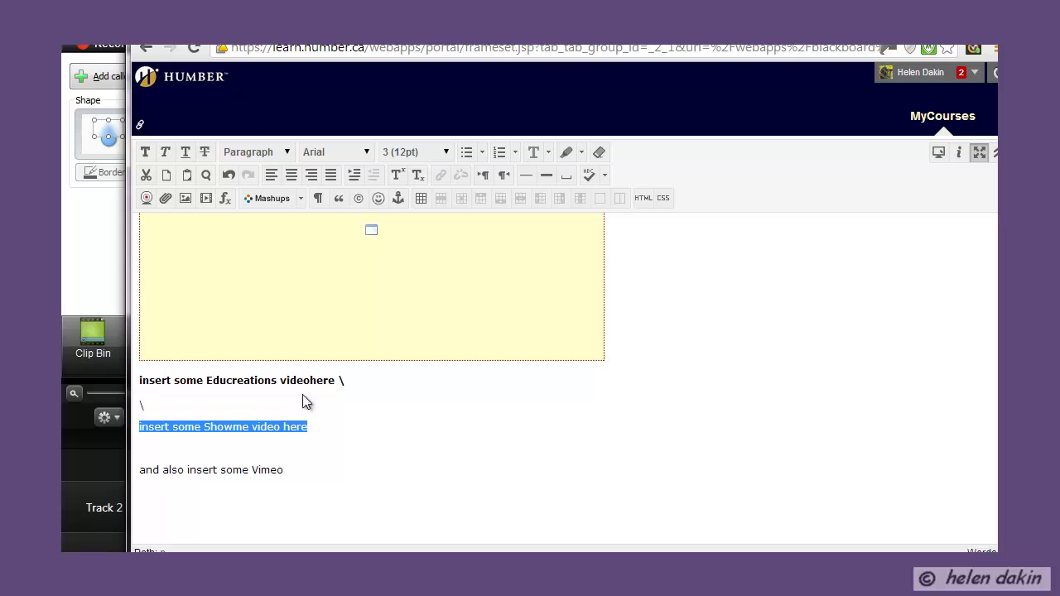
{"action": "left_click", "coordinate": [255, 152]}
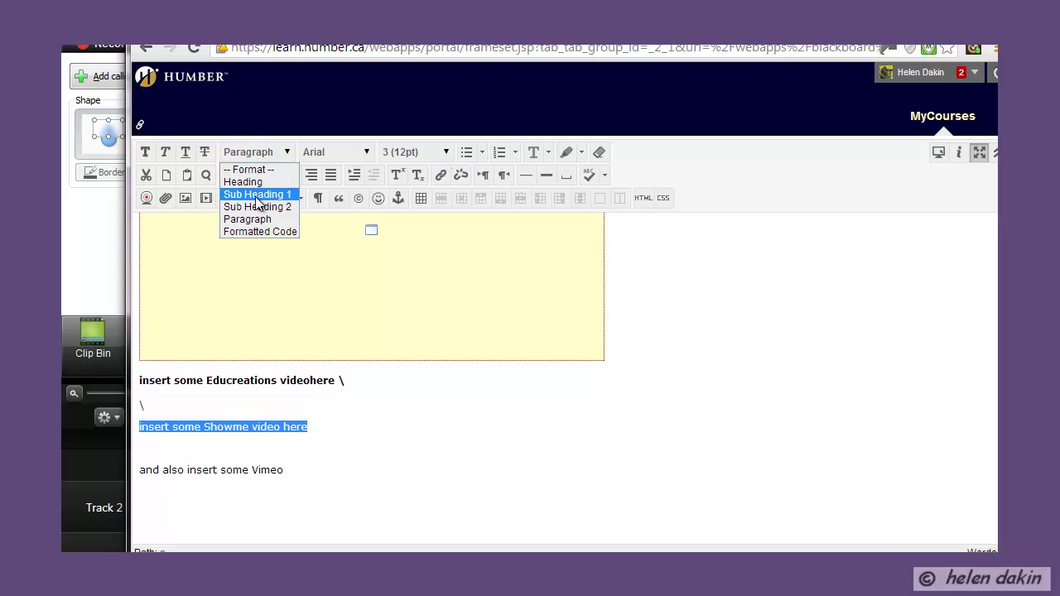
{"action": "left_click", "coordinate": [253, 182]}
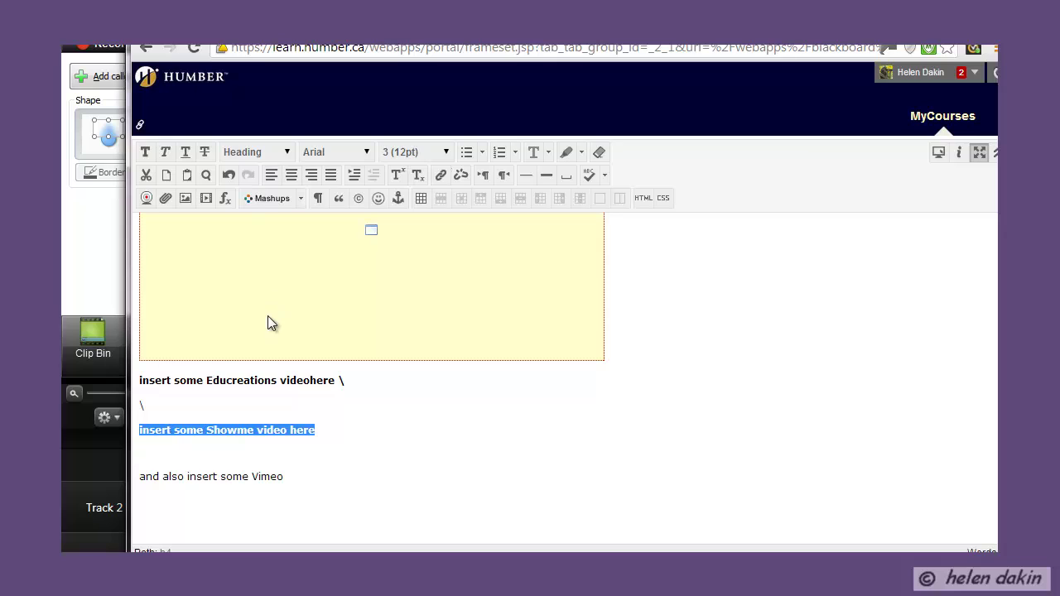
{"action": "left_click", "coordinate": [252, 471]}
{"action": "left_click_drag", "start_coordinate": [289, 476], "coordinate": [138, 477]}
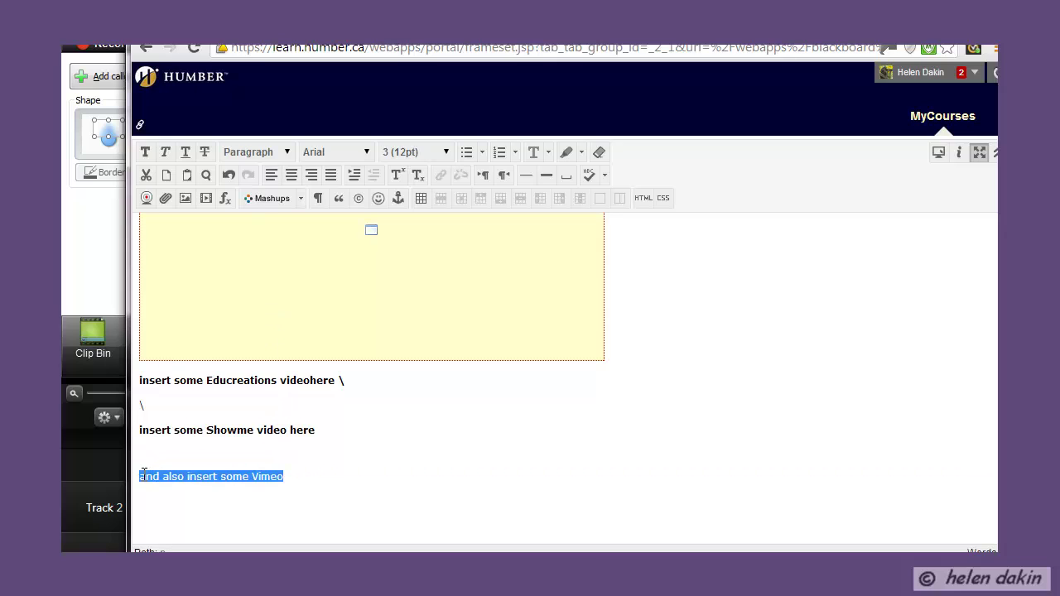
{"action": "left_click", "coordinate": [281, 152]}
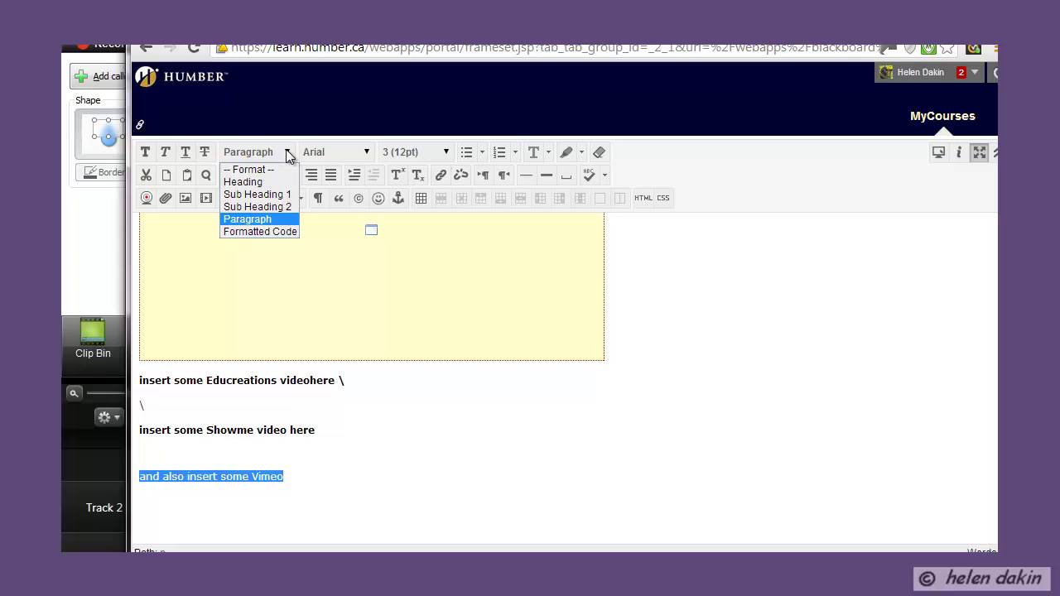
{"action": "left_click", "coordinate": [255, 177]}
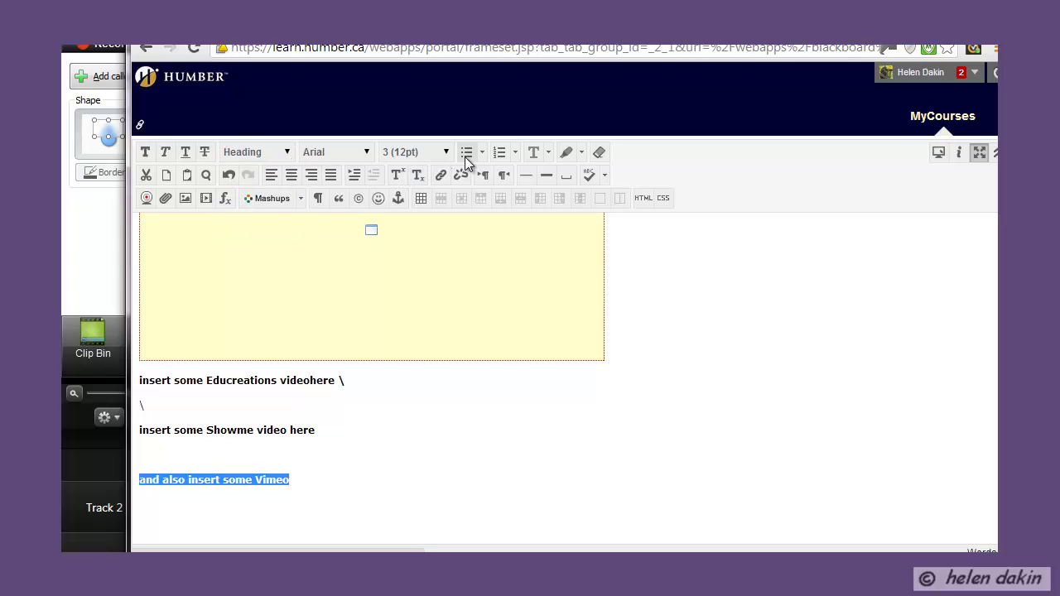
Colour the Vimeo heading red and switch over to Educreations.
{"action": "left_click", "coordinate": [549, 153]}
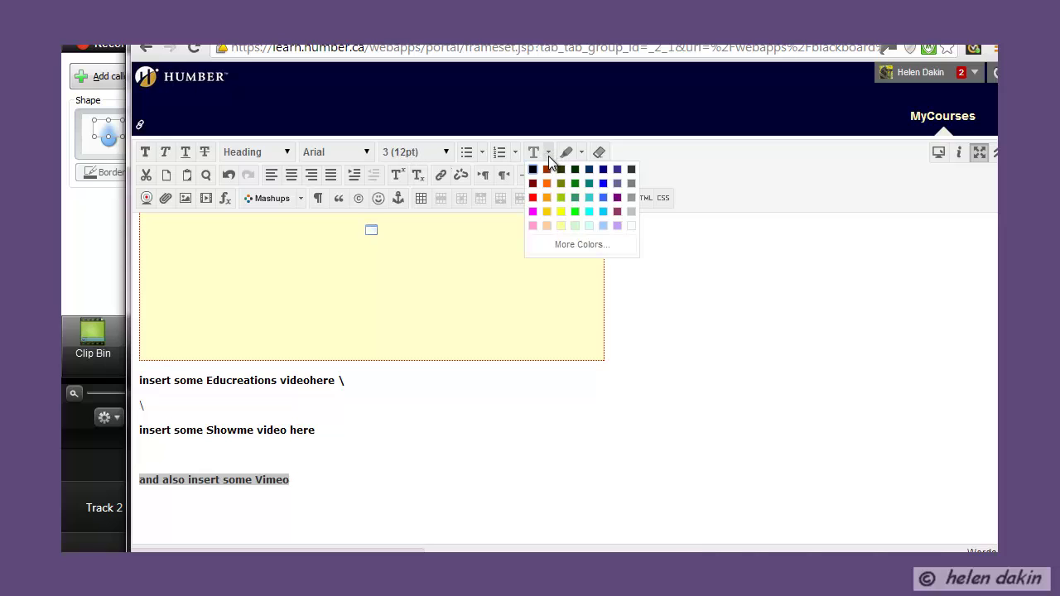
{"action": "left_click", "coordinate": [534, 198]}
{"action": "left_click", "coordinate": [406, 407]}
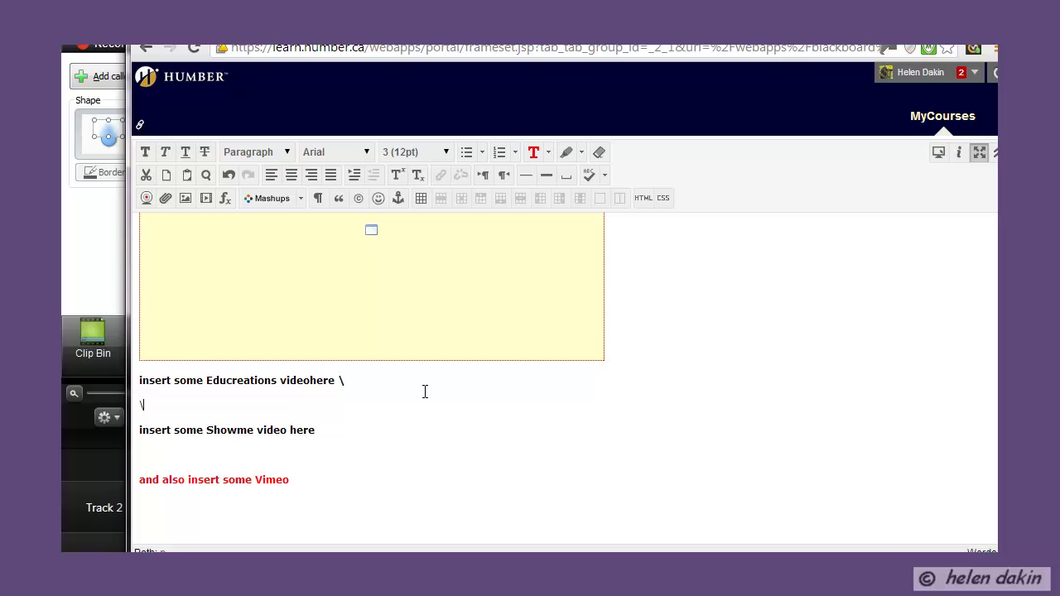
{"action": "key", "text": "alt+Tab"}
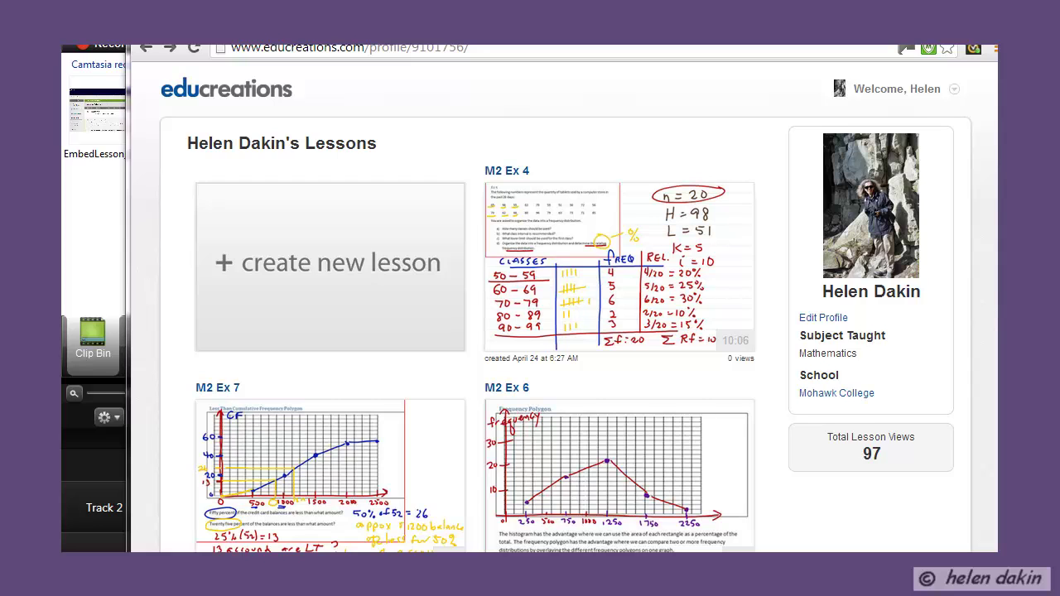
Find the Good Question lesson in the Educreations profile and open it.
{"action": "scroll", "coordinate": [998, 260], "scroll_direction": "down", "scroll_amount": 5}
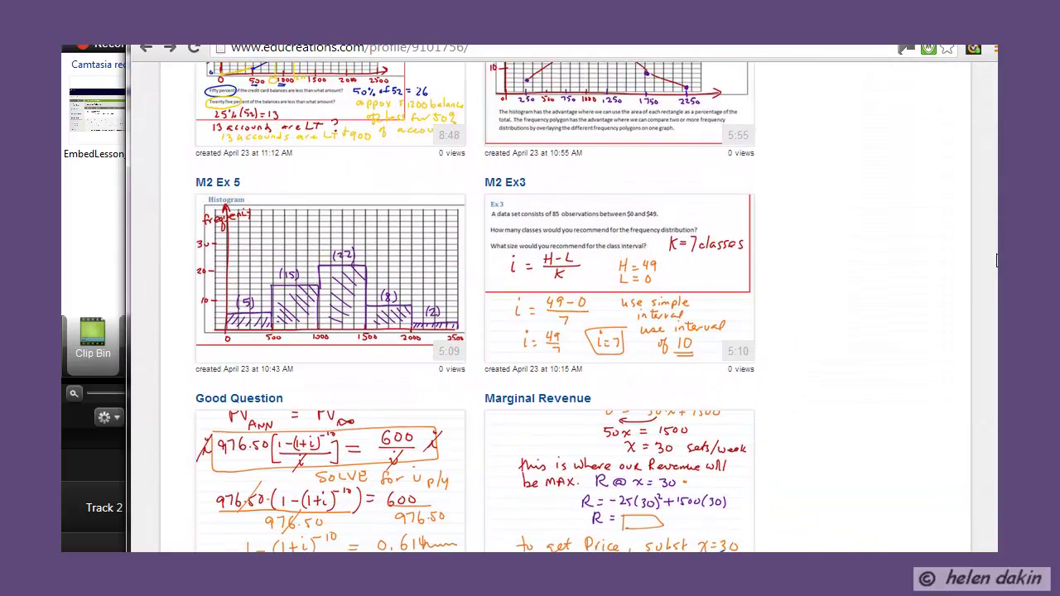
{"action": "scroll", "coordinate": [998, 260], "scroll_direction": "down", "scroll_amount": 3}
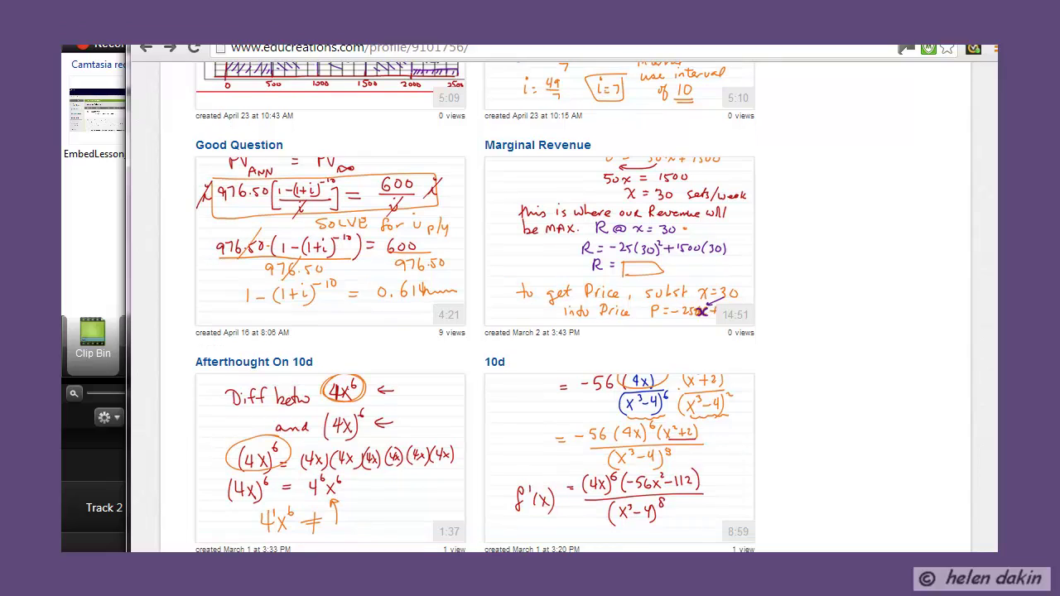
{"action": "left_click", "coordinate": [294, 239]}
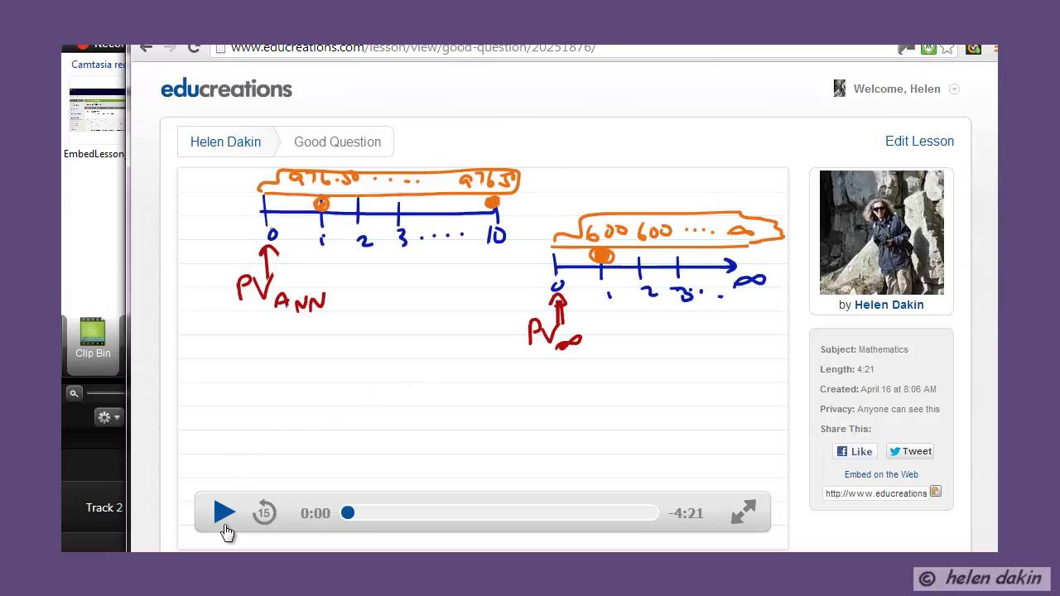
Copy the Good Question lesson's iframe embed code from Educreations and return to Blackboard.
{"action": "left_click", "coordinate": [880, 493]}
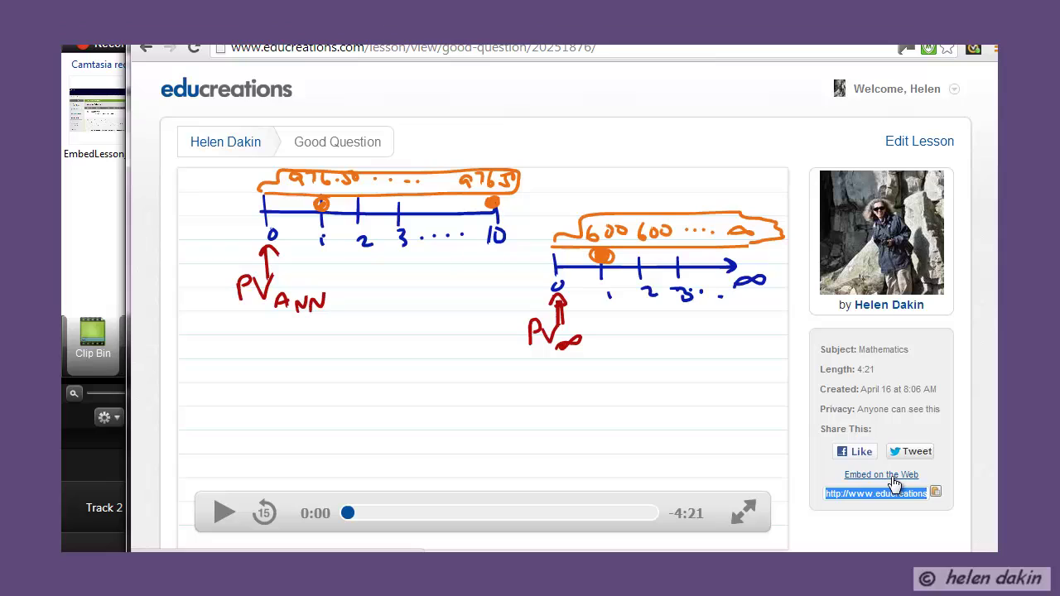
{"action": "left_click", "coordinate": [893, 475]}
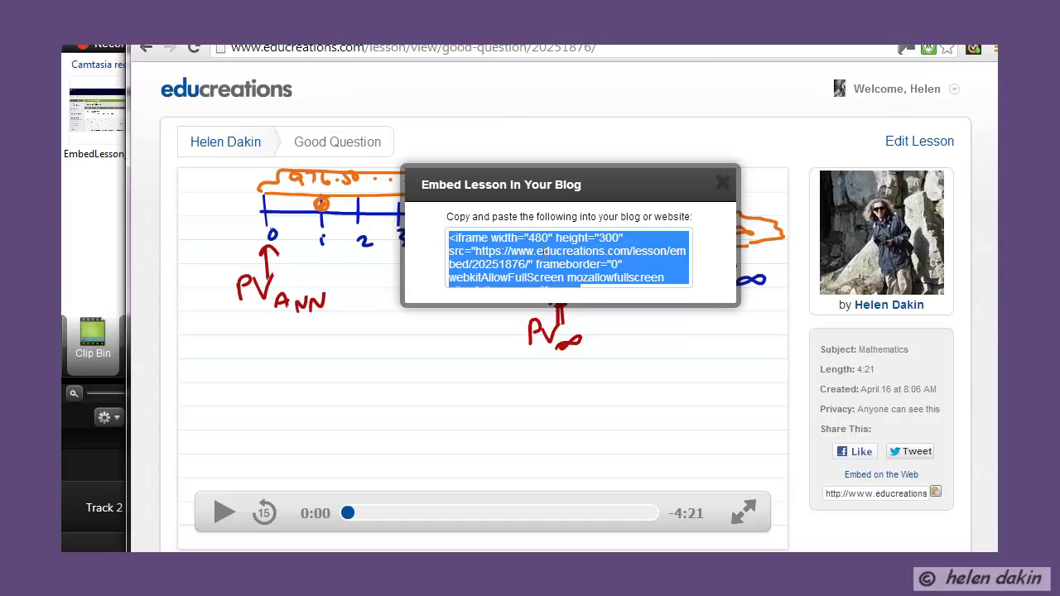
{"action": "right_click", "coordinate": [545, 256]}
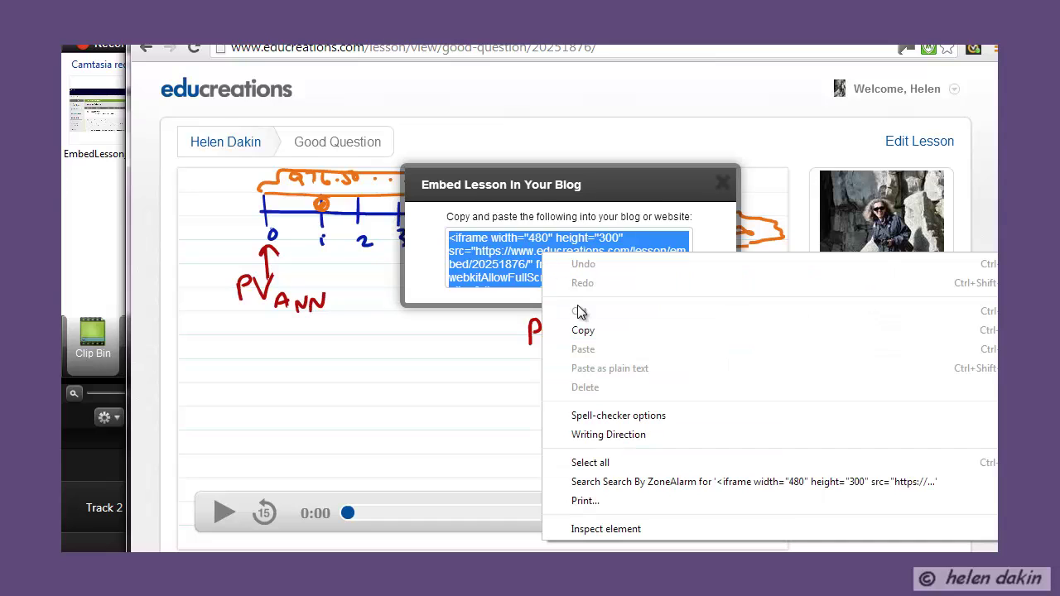
{"action": "left_click", "coordinate": [589, 333]}
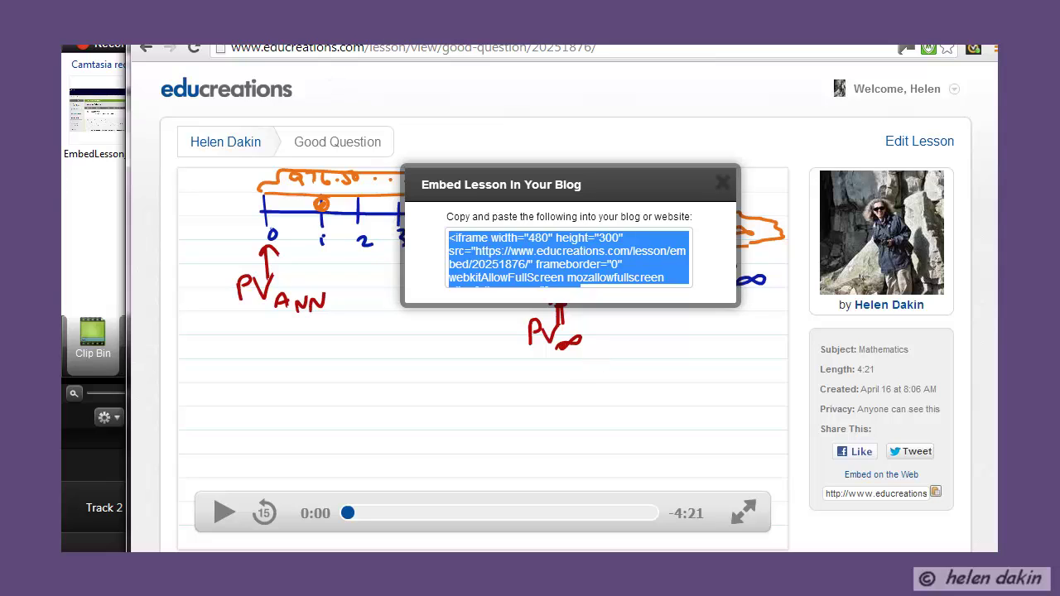
{"action": "key", "text": "ctrl+Tab"}
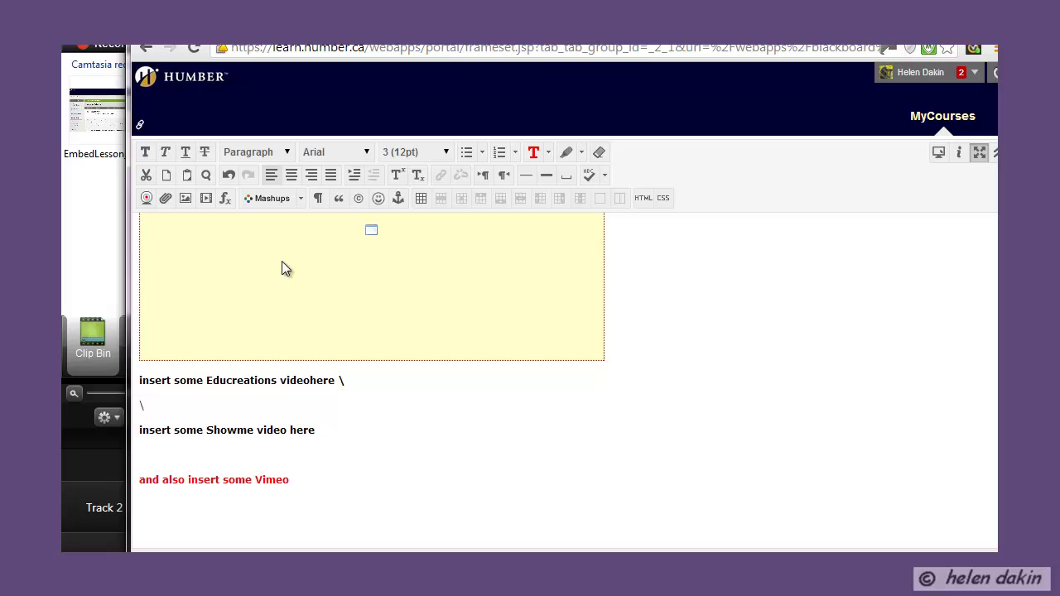
Paste the 480 × 300 Educreations iframe code into the HTML source below the Educreations heading and apply it.
{"action": "left_click", "coordinate": [354, 383]}
{"action": "scroll", "coordinate": [354, 402], "scroll_direction": "up", "scroll_amount": 3}
{"action": "scroll", "coordinate": [352, 406], "scroll_direction": "down", "scroll_amount": 3}
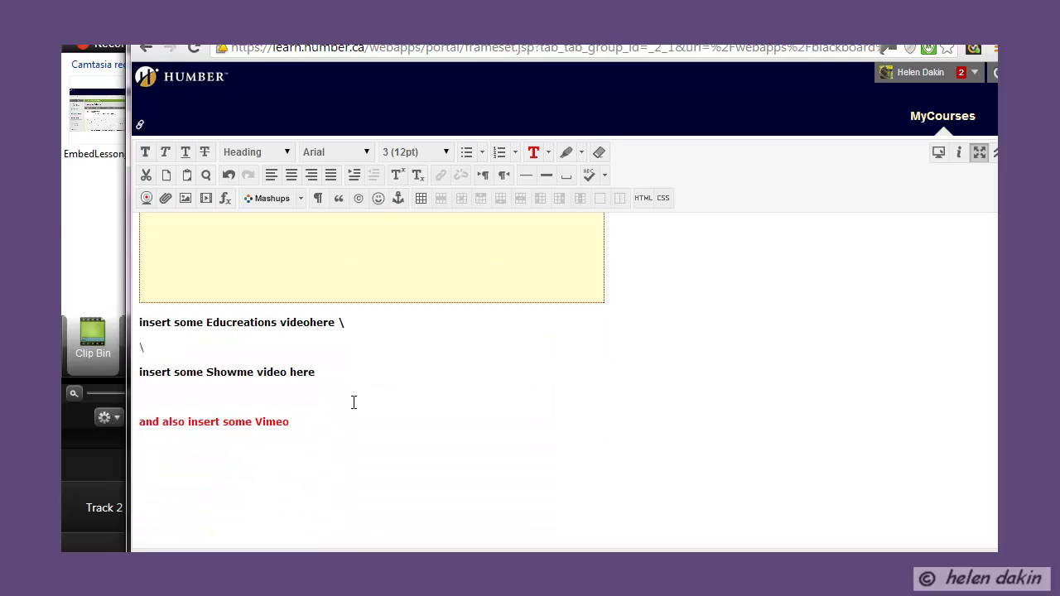
{"action": "left_click", "coordinate": [643, 200]}
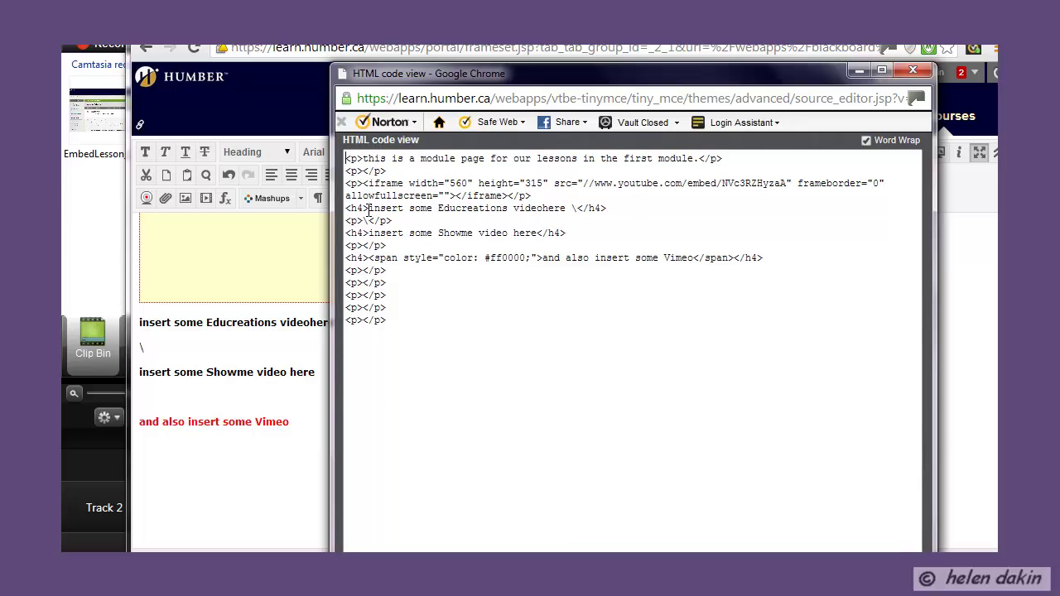
{"action": "left_click_drag", "start_coordinate": [364, 208], "coordinate": [568, 207]}
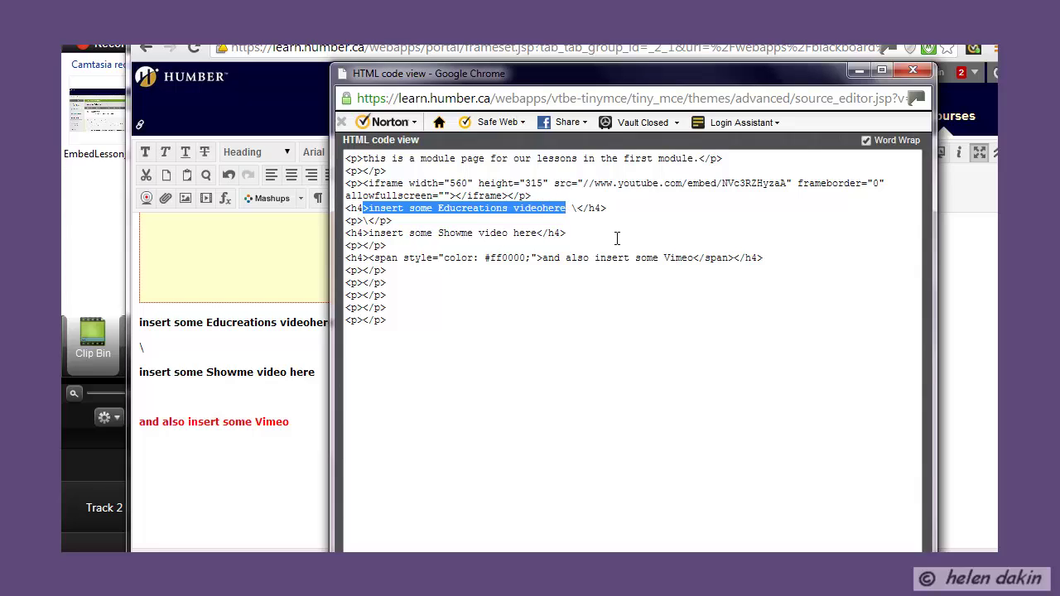
{"action": "left_click", "coordinate": [631, 213]}
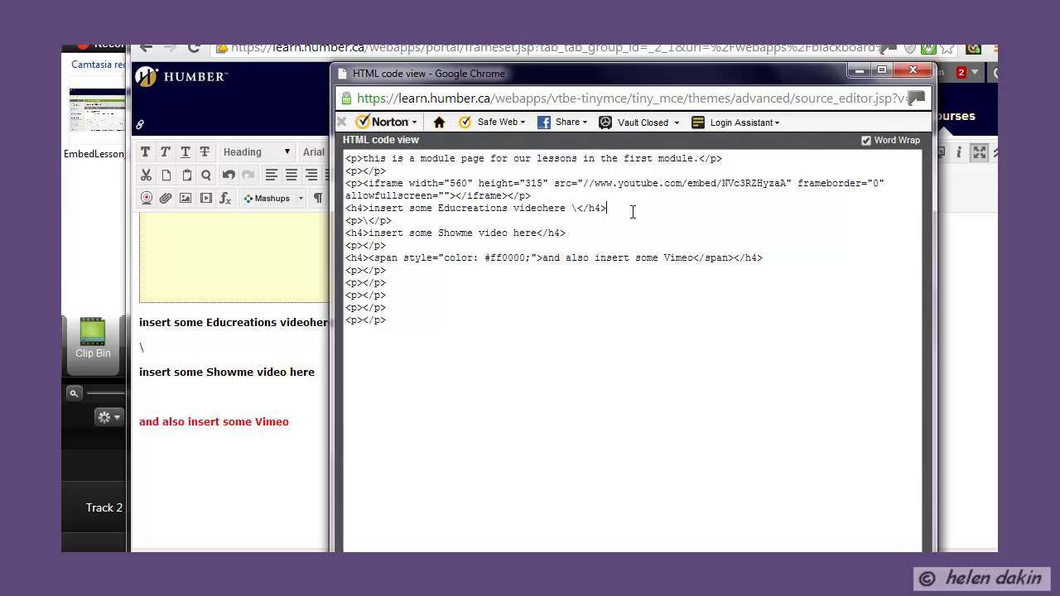
{"action": "left_click", "coordinate": [445, 224]}
{"action": "key", "text": "Return"}
{"action": "key", "text": "Return"}
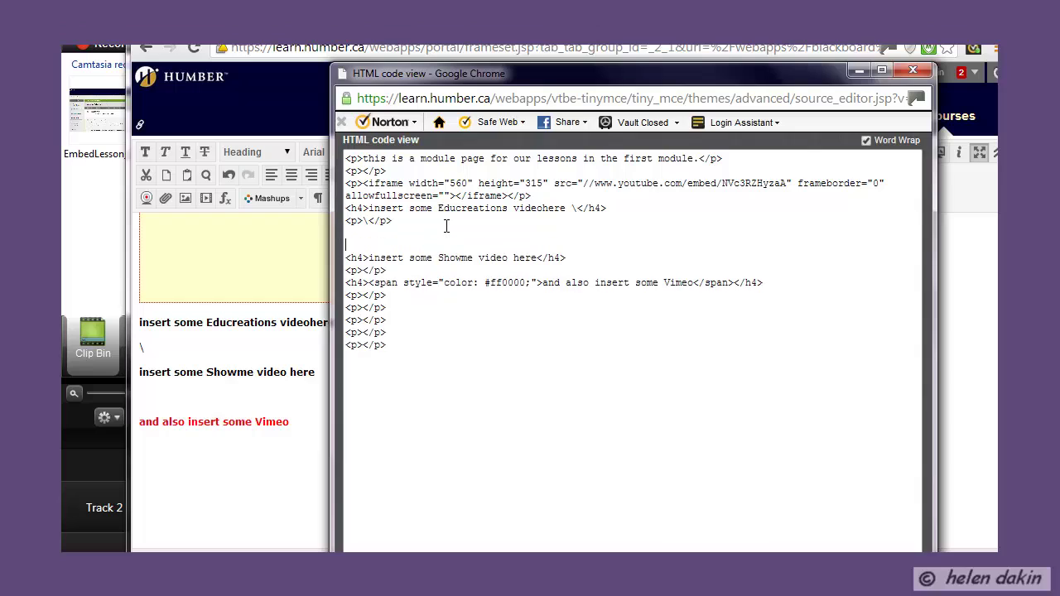
{"action": "key", "text": "ctrl+v"}
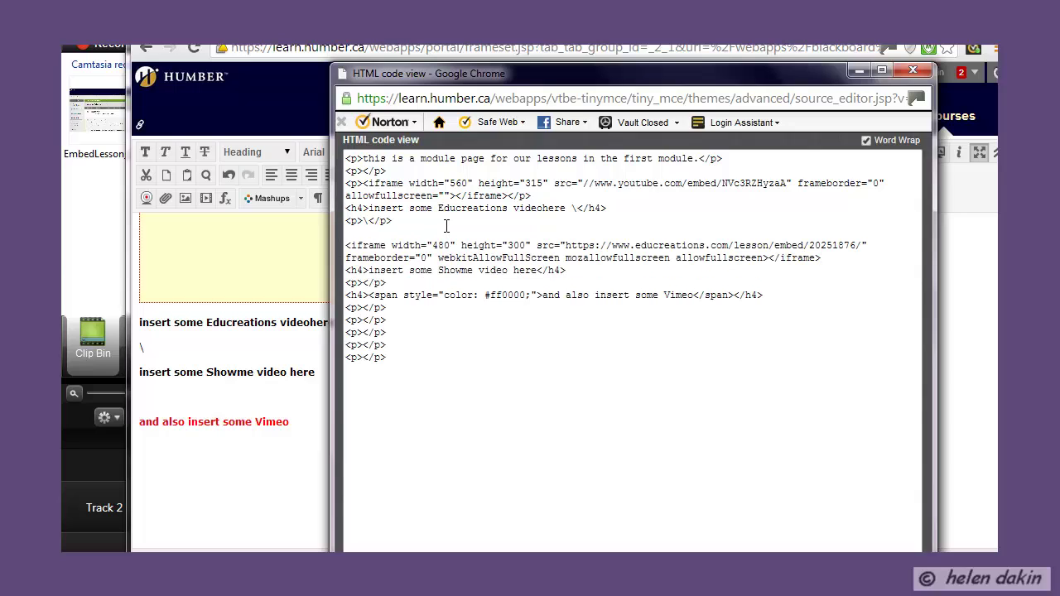
{"action": "key", "text": "Return"}
{"action": "key", "text": "Return"}
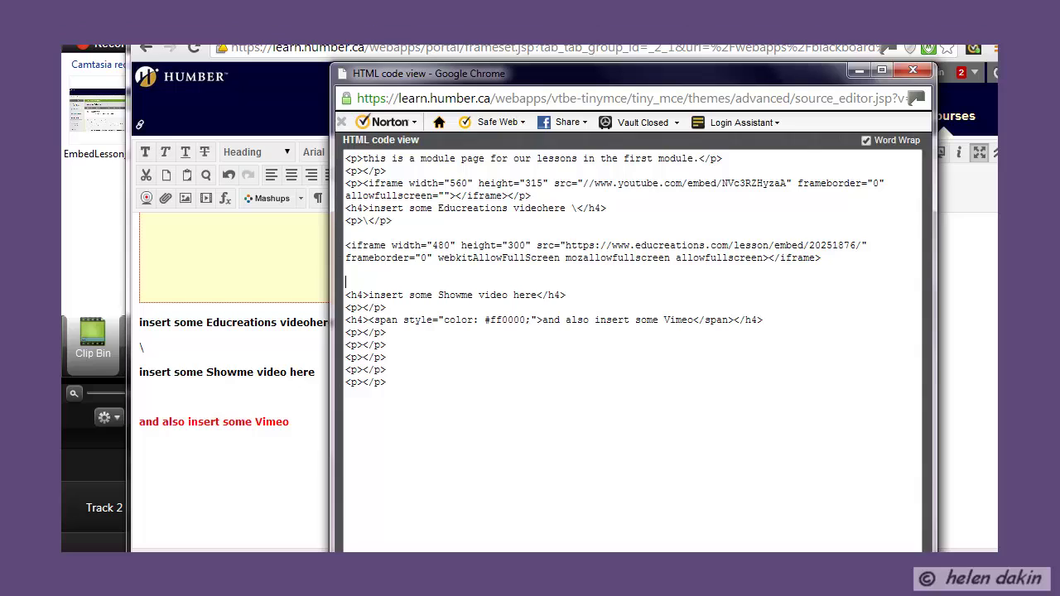
{"action": "left_click", "coordinate": [878, 550]}
Exit the full-screen editor and submit the module 1 lessons page.
{"action": "scroll", "coordinate": [718, 377], "scroll_direction": "down", "scroll_amount": 1}
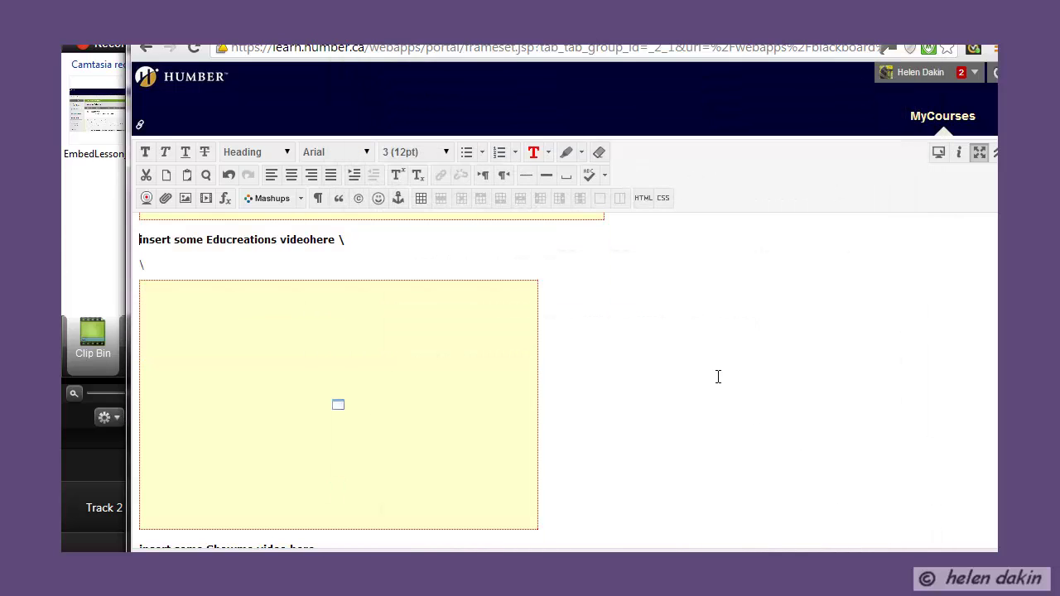
{"action": "scroll", "coordinate": [718, 376], "scroll_direction": "down", "scroll_amount": 1}
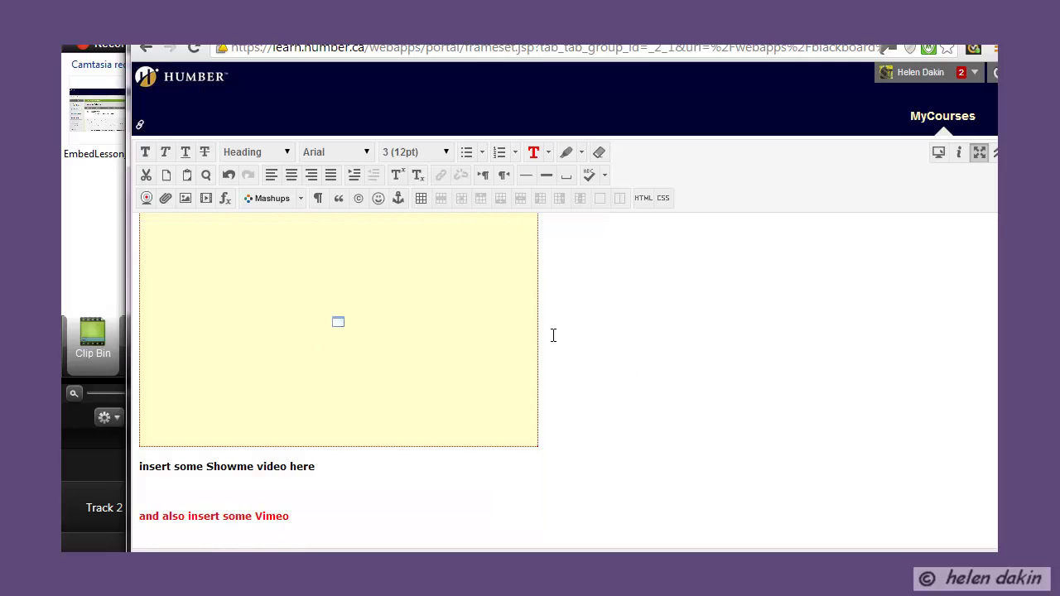
{"action": "scroll", "coordinate": [553, 335], "scroll_direction": "up", "scroll_amount": 1}
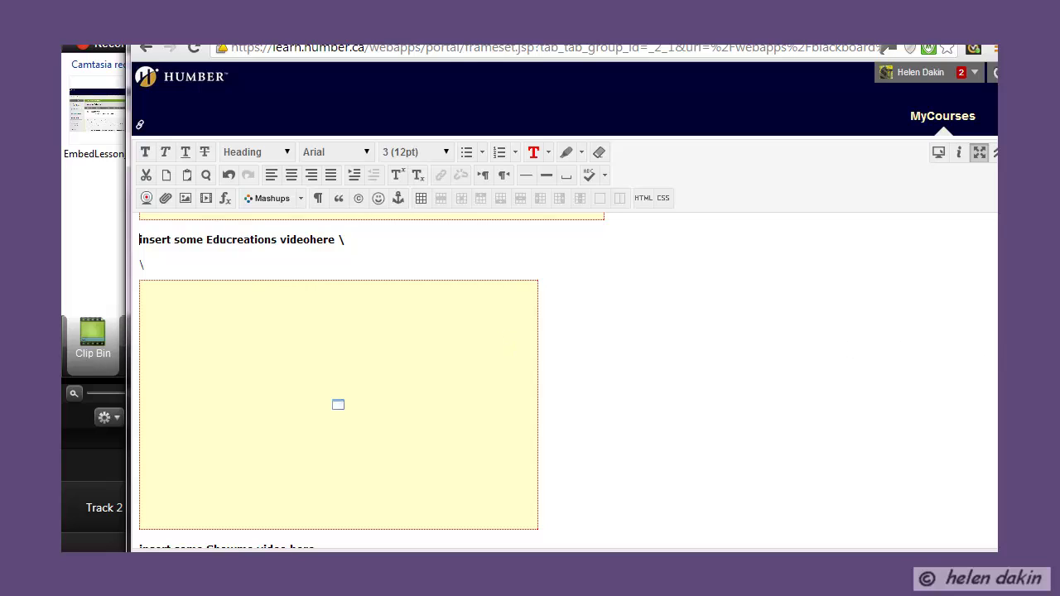
{"action": "scroll", "coordinate": [563, 381], "scroll_direction": "up", "scroll_amount": 4}
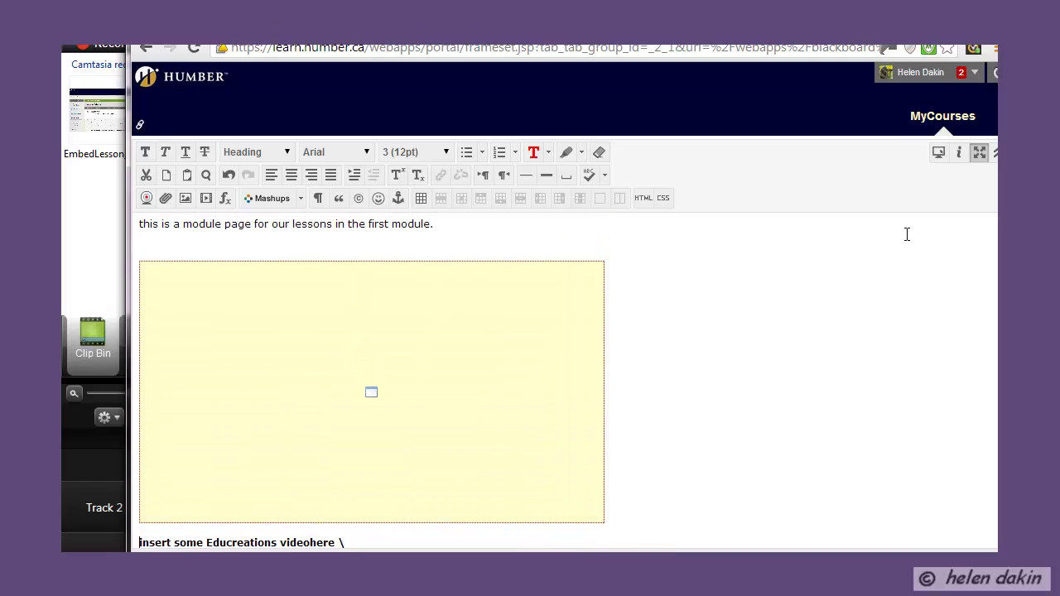
{"action": "left_click", "coordinate": [981, 153]}
{"action": "scroll", "coordinate": [885, 211], "scroll_direction": "up", "scroll_amount": 1}
{"action": "scroll", "coordinate": [885, 210], "scroll_direction": "up", "scroll_amount": 1}
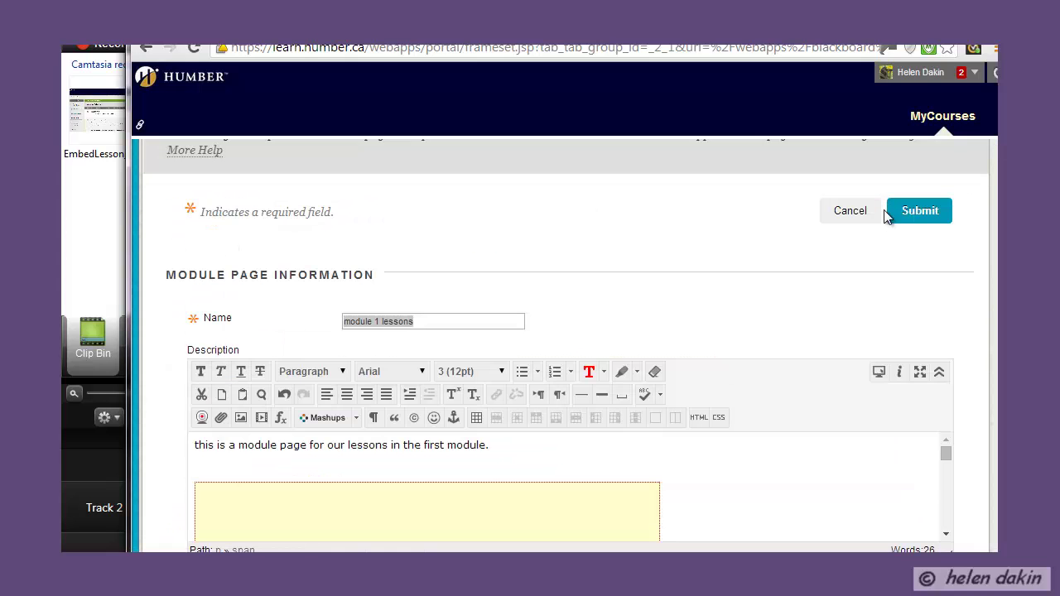
{"action": "left_click", "coordinate": [922, 212]}
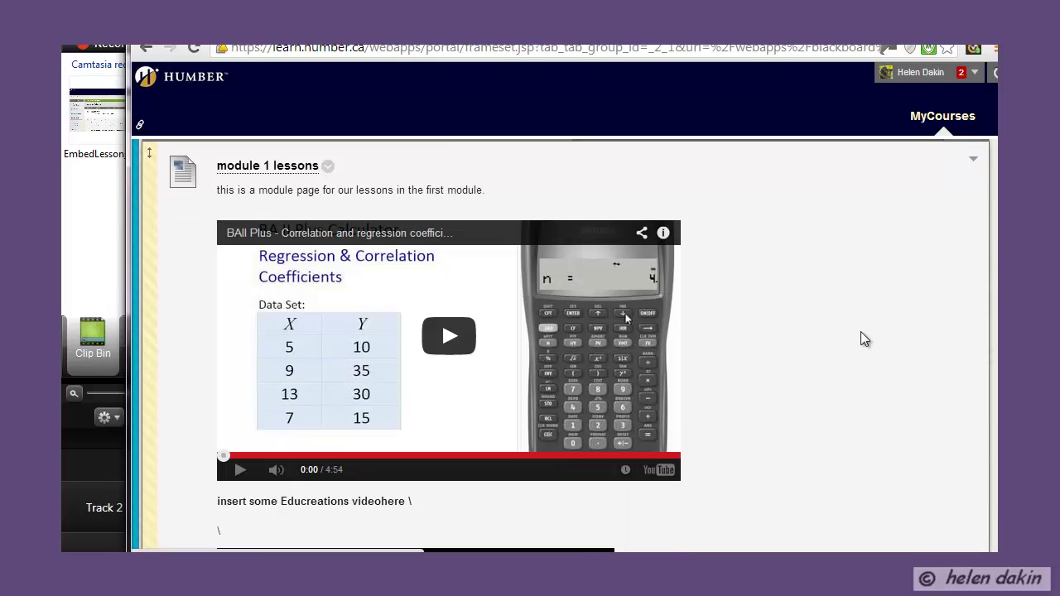
{"action": "scroll", "coordinate": [860, 332], "scroll_direction": "down", "scroll_amount": 3}
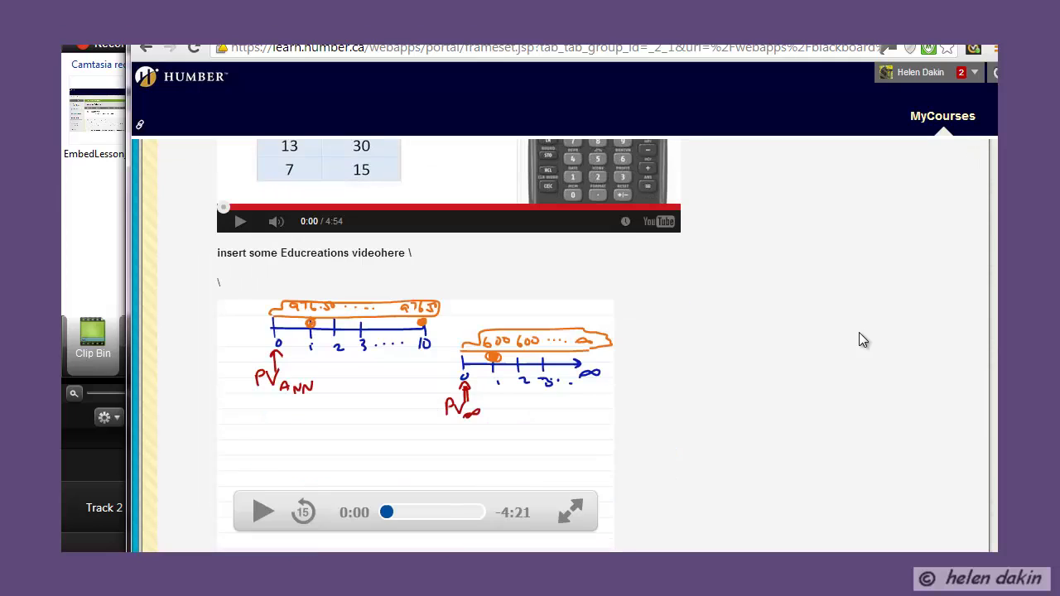
{"action": "scroll", "coordinate": [859, 339], "scroll_direction": "down", "scroll_amount": 1}
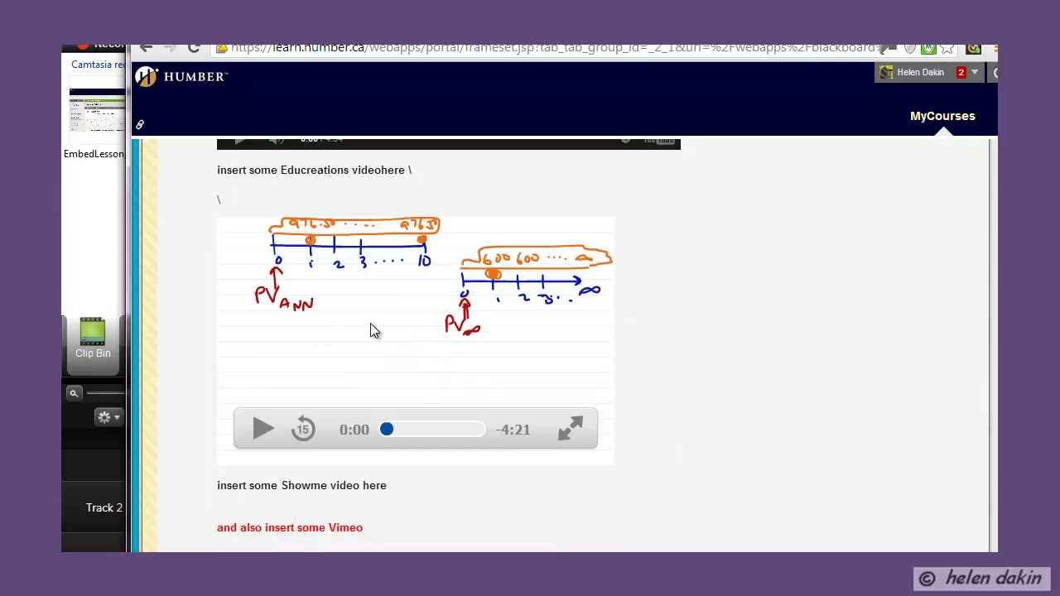
{"action": "left_click", "coordinate": [262, 429]}
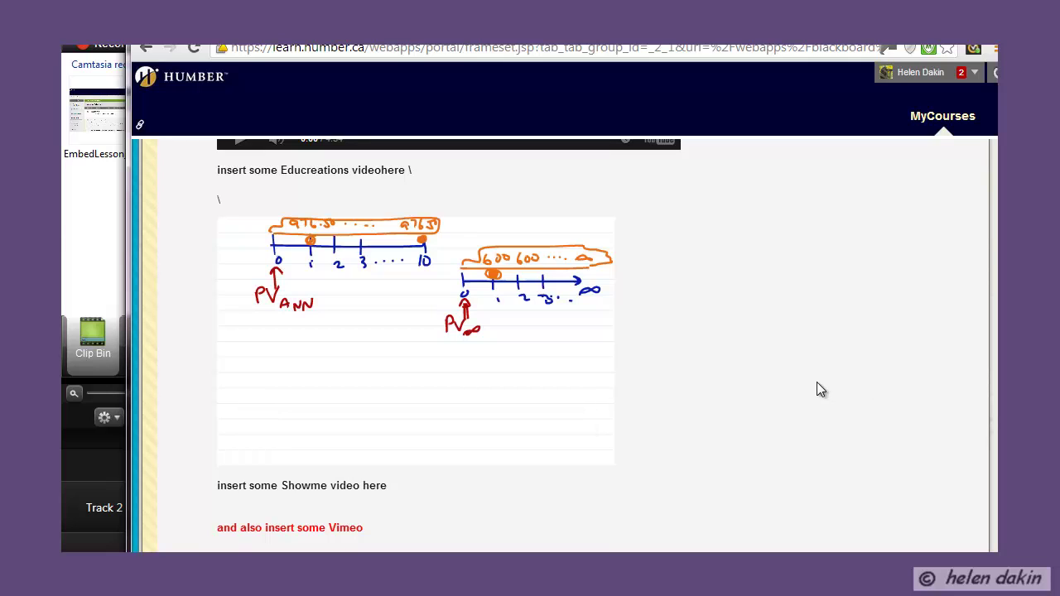
{"action": "scroll", "coordinate": [803, 383], "scroll_direction": "up", "scroll_amount": 1}
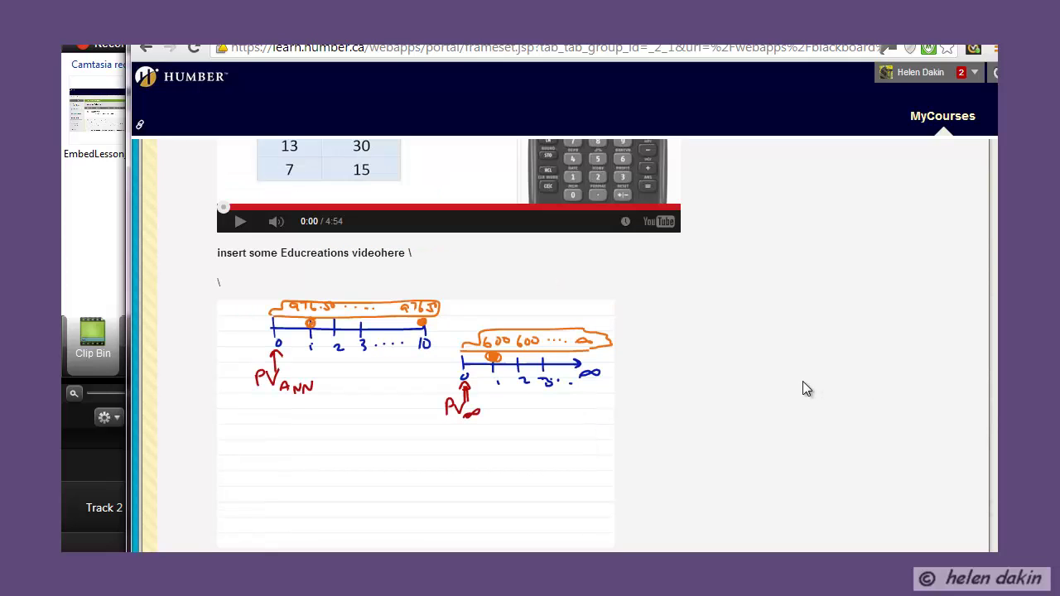
{"action": "mouse_move", "coordinate": [557, 369]}
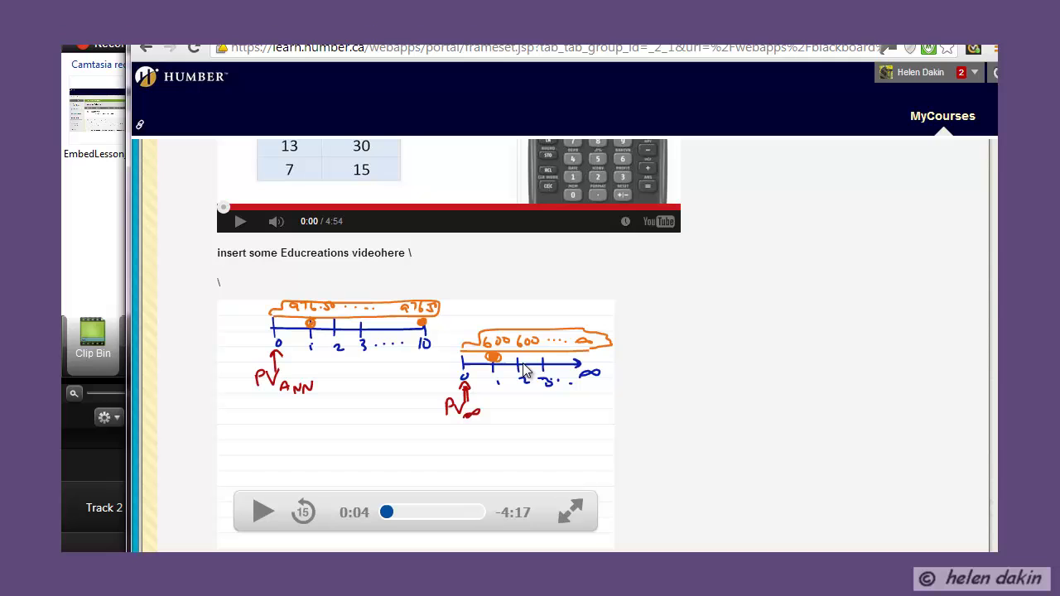
{"action": "scroll", "coordinate": [524, 371], "scroll_direction": "up", "scroll_amount": 1}
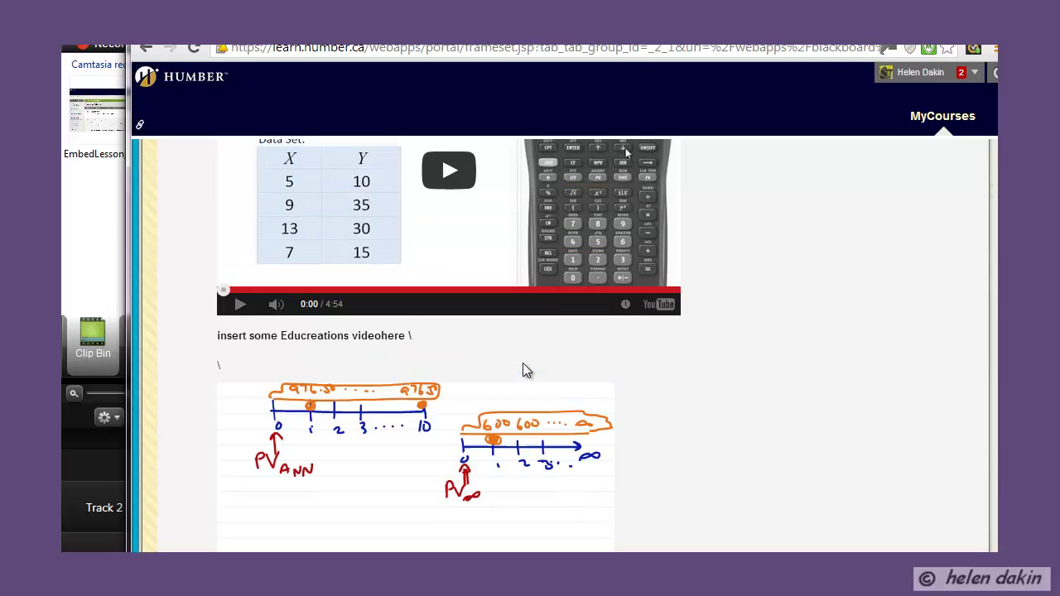
{"action": "scroll", "coordinate": [523, 364], "scroll_direction": "up", "scroll_amount": 2}
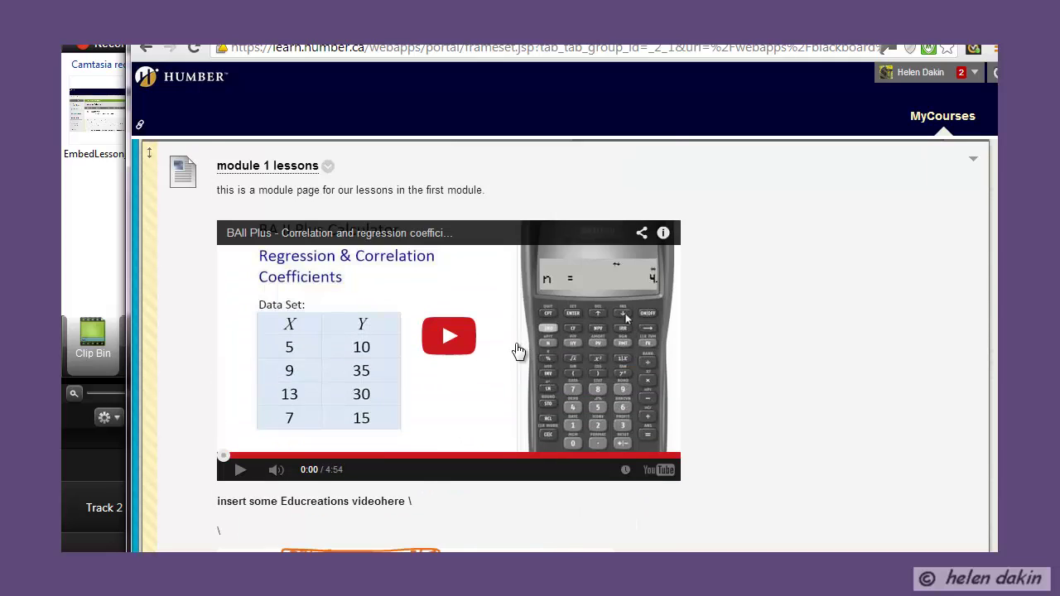
{"action": "scroll", "coordinate": [519, 352], "scroll_direction": "down", "scroll_amount": 1}
{"action": "scroll", "coordinate": [518, 352], "scroll_direction": "down", "scroll_amount": 1}
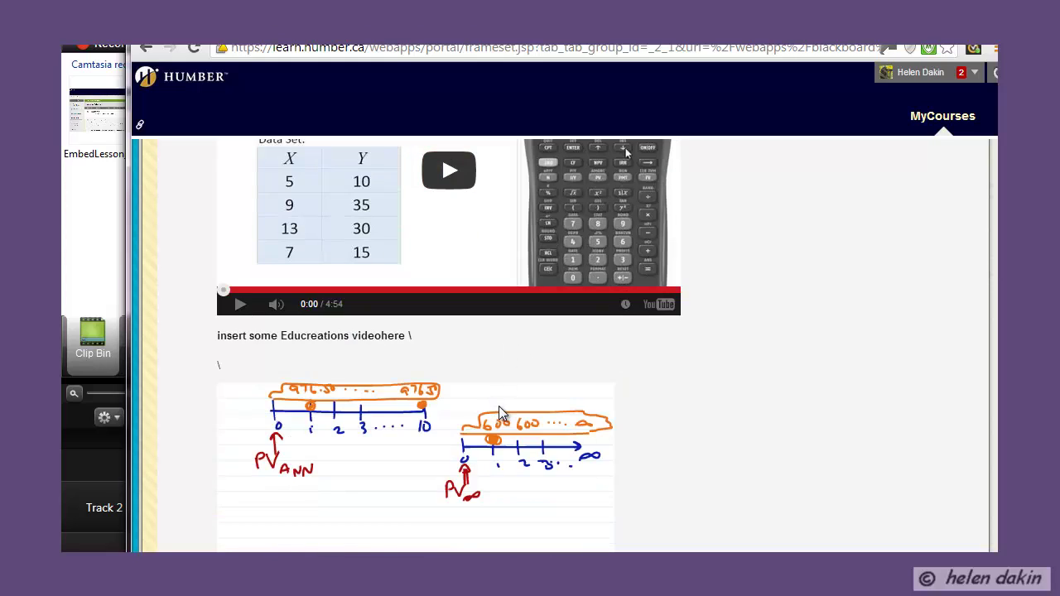
{"action": "scroll", "coordinate": [499, 409], "scroll_direction": "up", "scroll_amount": 1}
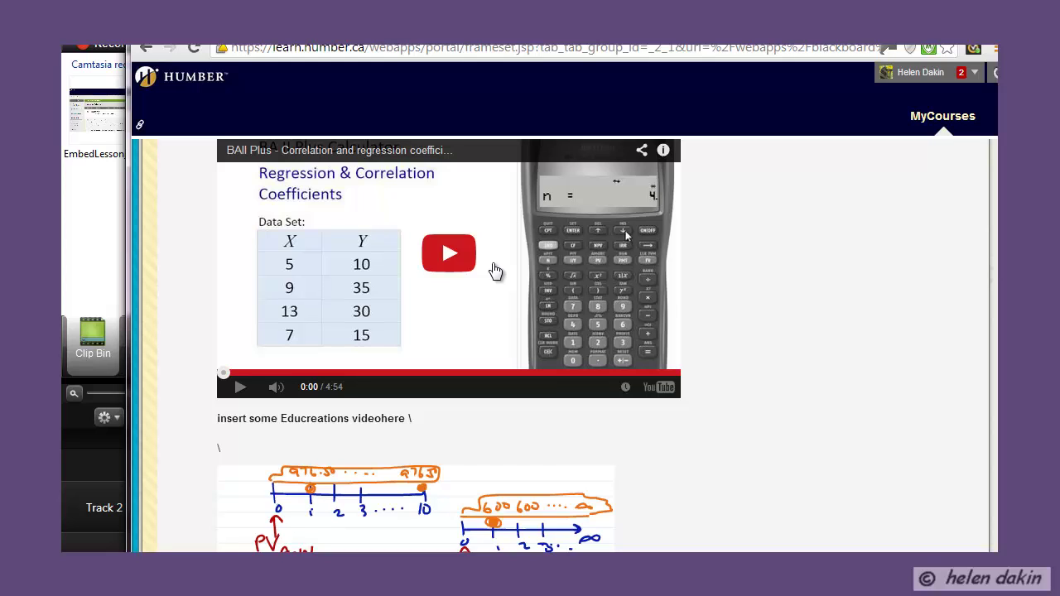
{"action": "scroll", "coordinate": [496, 272], "scroll_direction": "down", "scroll_amount": 2}
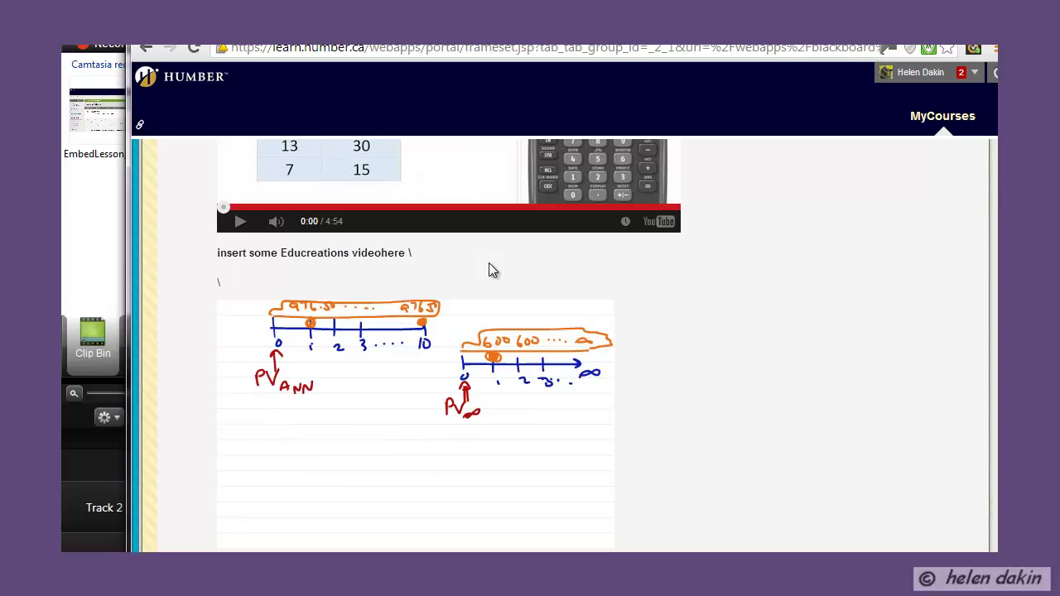
Scroll to the 'insert some Showme video here' line and highlight the word Showme.
{"action": "mouse_move", "coordinate": [458, 359]}
{"action": "mouse_move", "coordinate": [339, 342]}
{"action": "scroll", "coordinate": [391, 414], "scroll_direction": "up", "scroll_amount": 1}
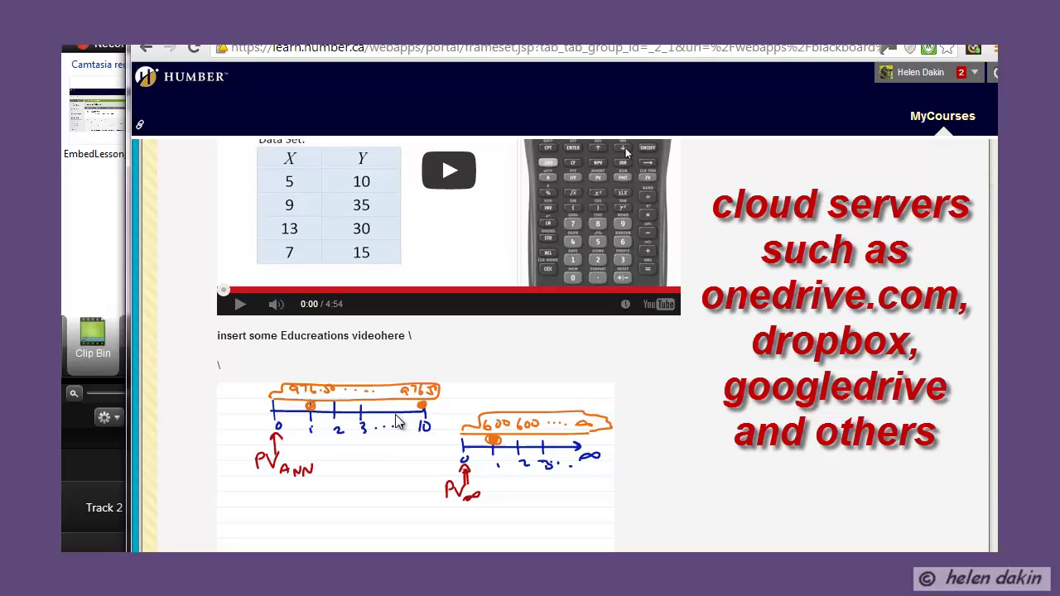
{"action": "scroll", "coordinate": [411, 407], "scroll_direction": "down", "scroll_amount": 5}
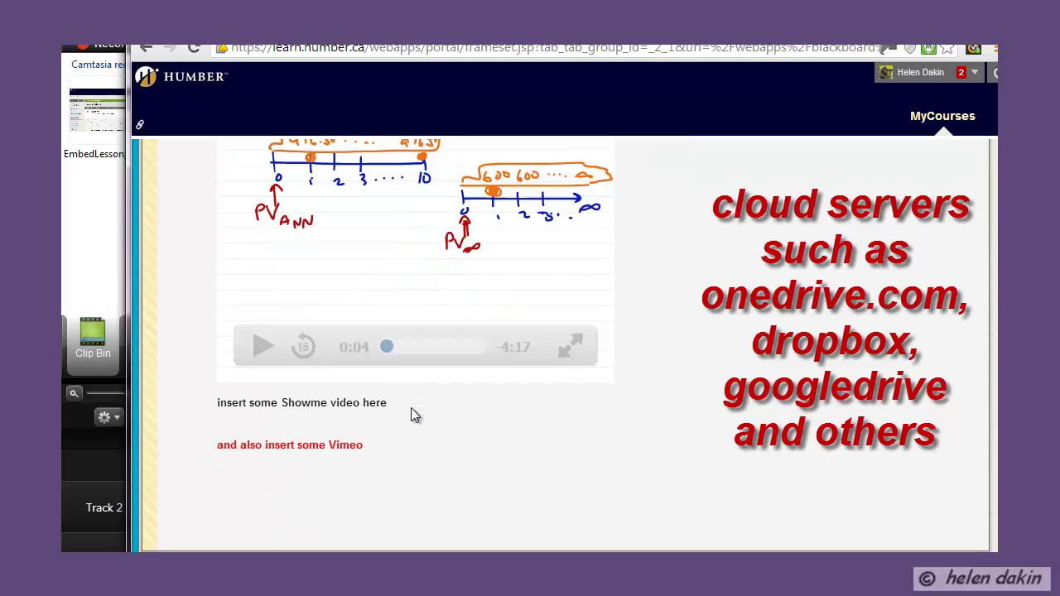
{"action": "left_click_drag", "start_coordinate": [281, 402], "coordinate": [328, 403]}
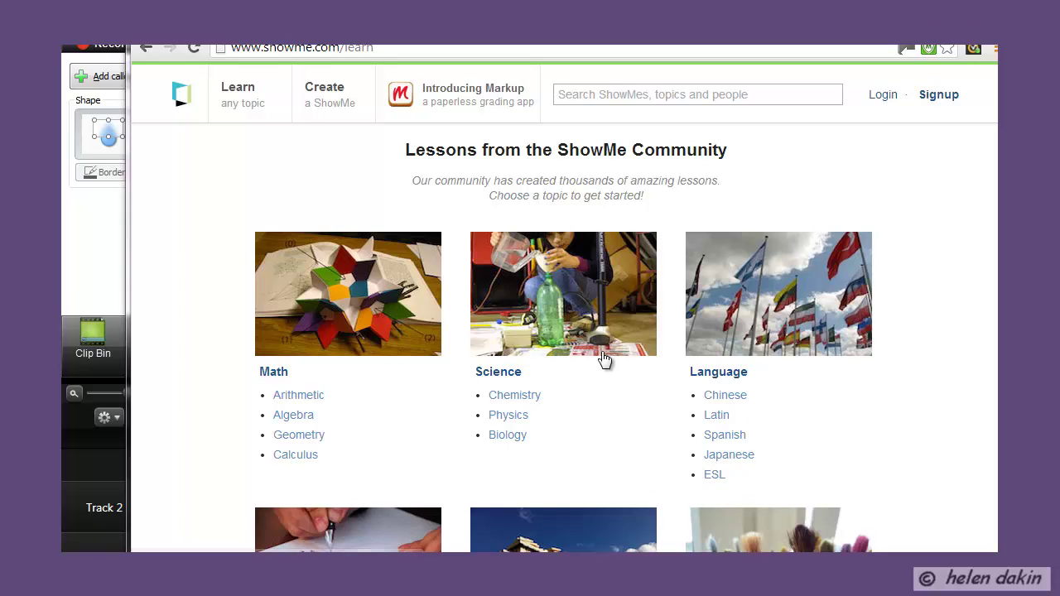
Open the Imperfect vs. Preterite lesson from ShowMe's Spanish topic and pause it.
{"action": "left_click", "coordinate": [723, 435]}
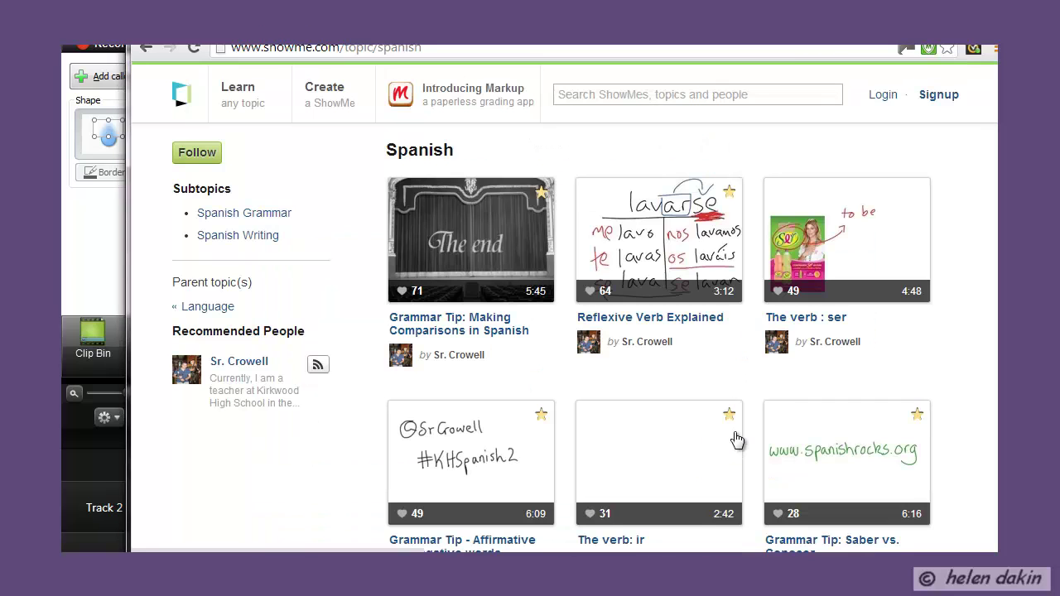
{"action": "scroll", "coordinate": [755, 380], "scroll_direction": "down", "scroll_amount": 2}
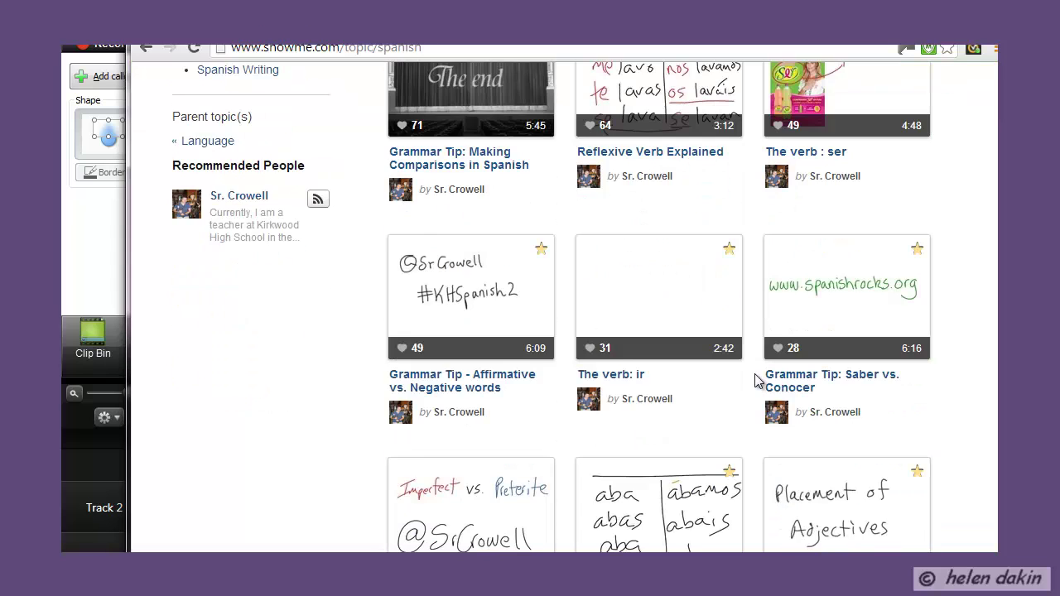
{"action": "scroll", "coordinate": [754, 380], "scroll_direction": "down", "scroll_amount": 2}
{"action": "left_click", "coordinate": [454, 343]}
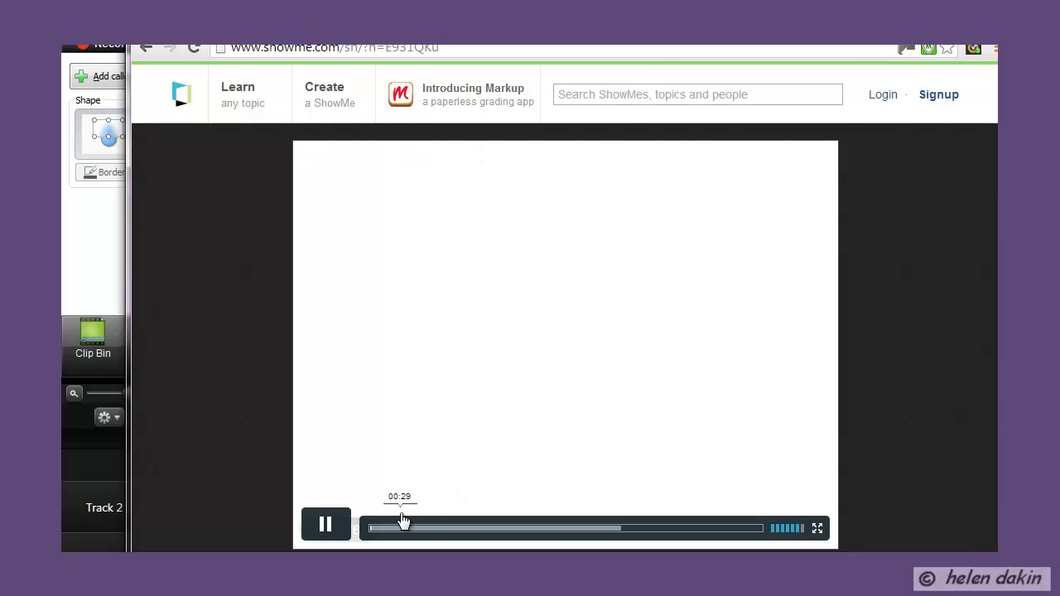
{"action": "left_click", "coordinate": [325, 524]}
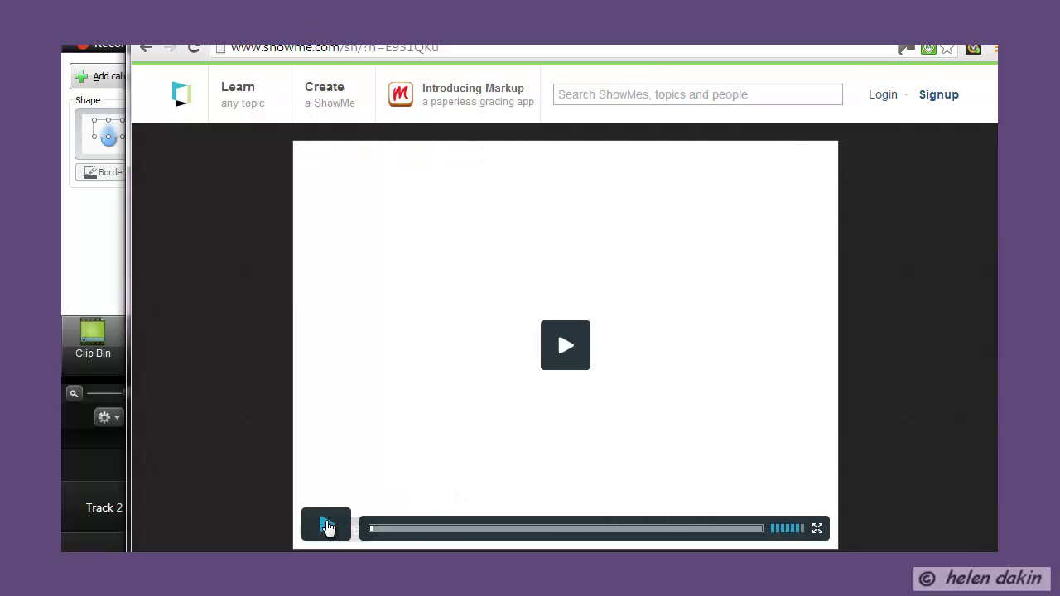
Copy the lesson's 578 × 433 iframe embed code from ShowMe's Share > Embed box.
{"action": "scroll", "coordinate": [870, 449], "scroll_direction": "down", "scroll_amount": 1}
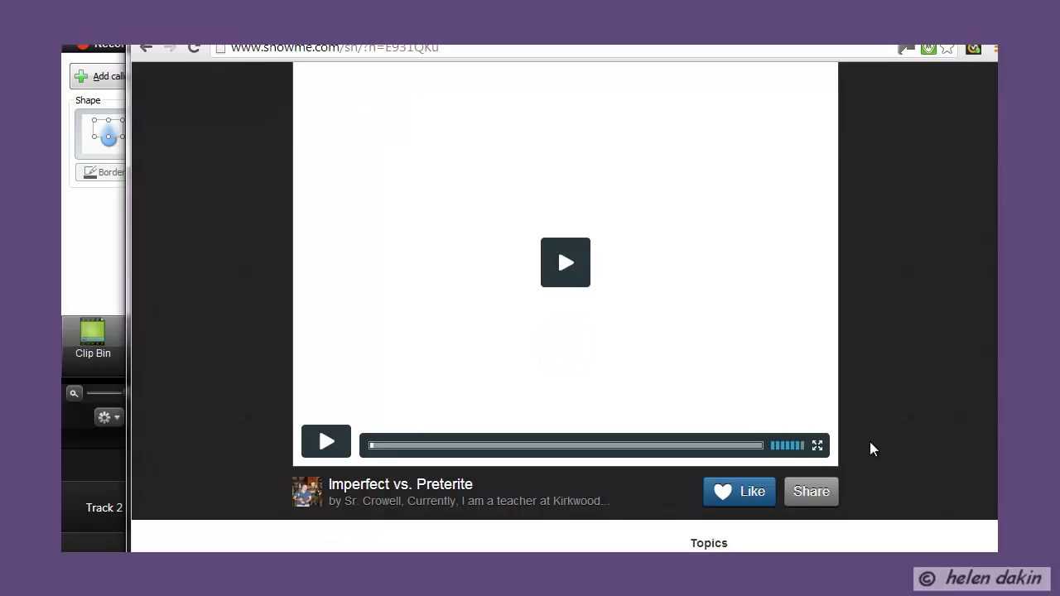
{"action": "scroll", "coordinate": [870, 449], "scroll_direction": "down", "scroll_amount": 1}
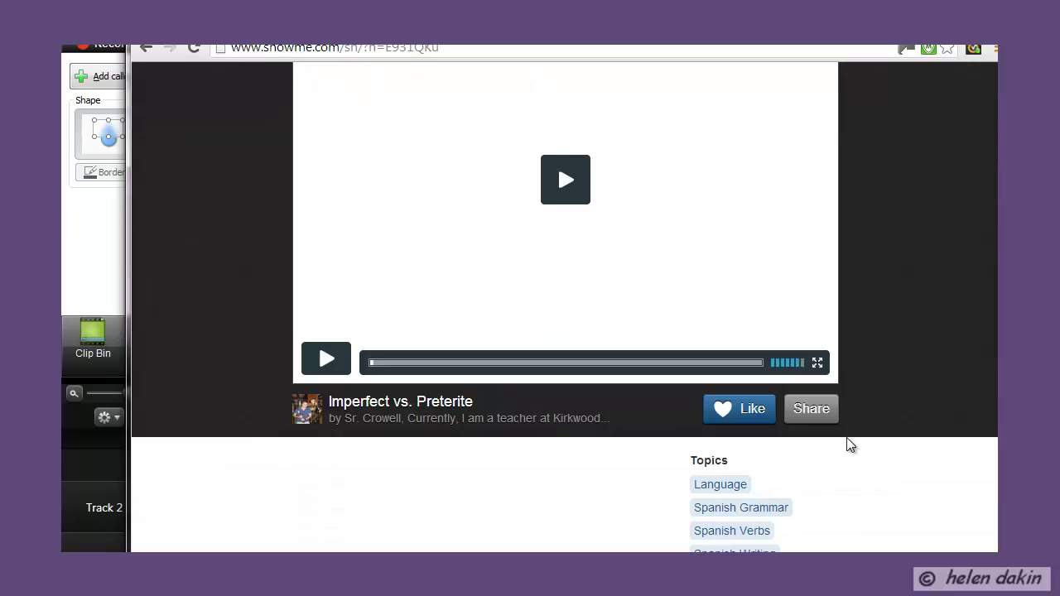
{"action": "left_click", "coordinate": [812, 409]}
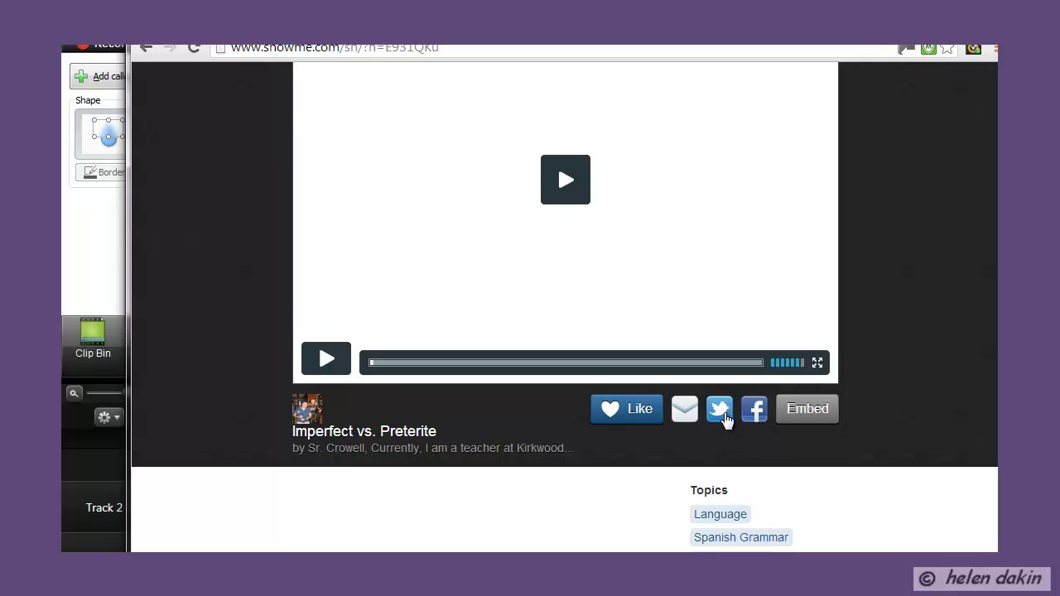
{"action": "left_click", "coordinate": [814, 416]}
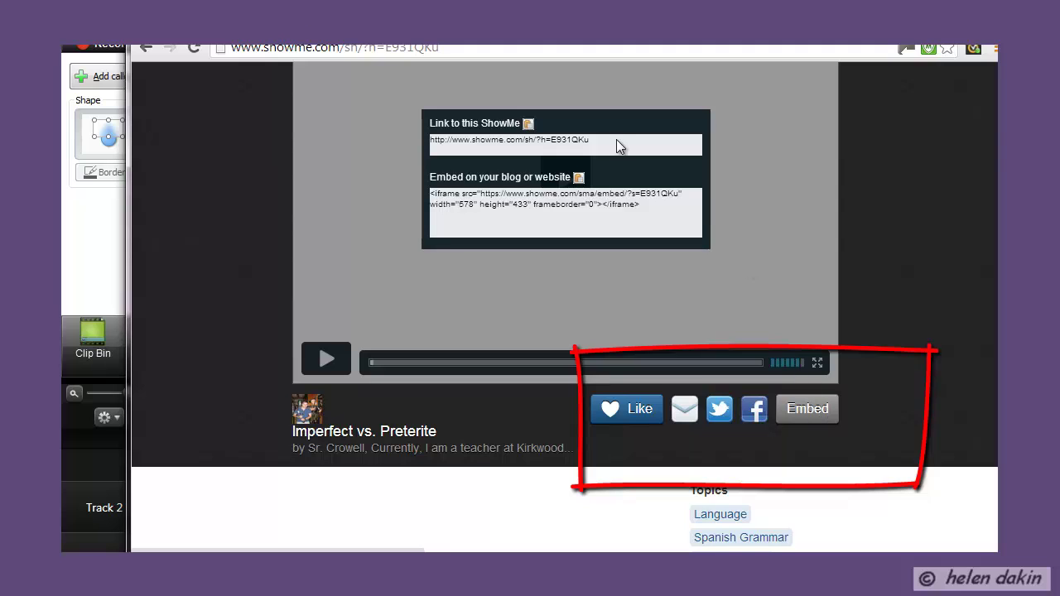
{"action": "left_click_drag", "start_coordinate": [600, 141], "coordinate": [429, 141]}
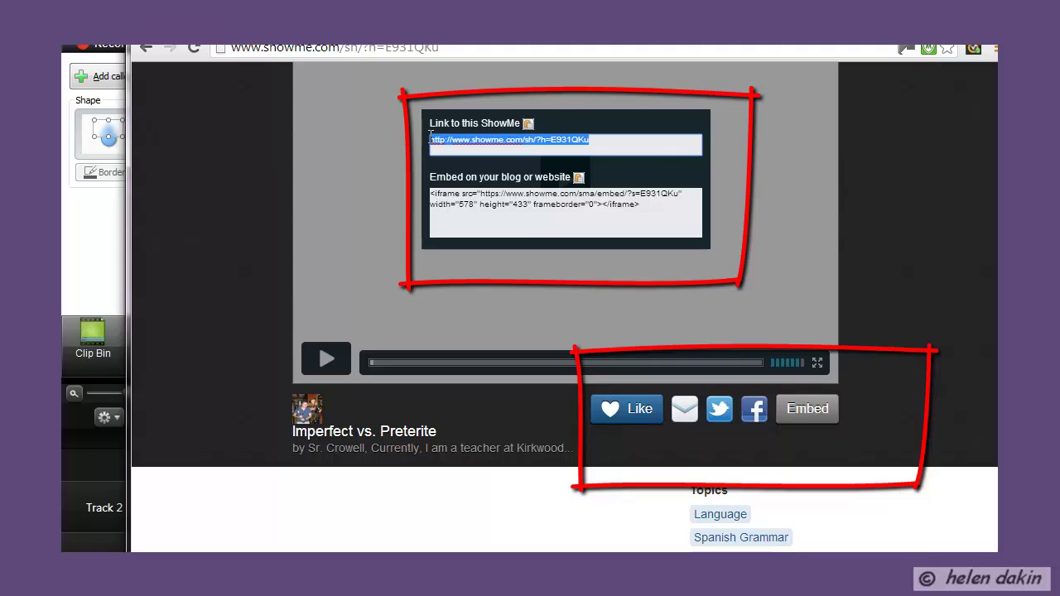
{"action": "left_click", "coordinate": [489, 145]}
{"action": "left_click", "coordinate": [654, 207]}
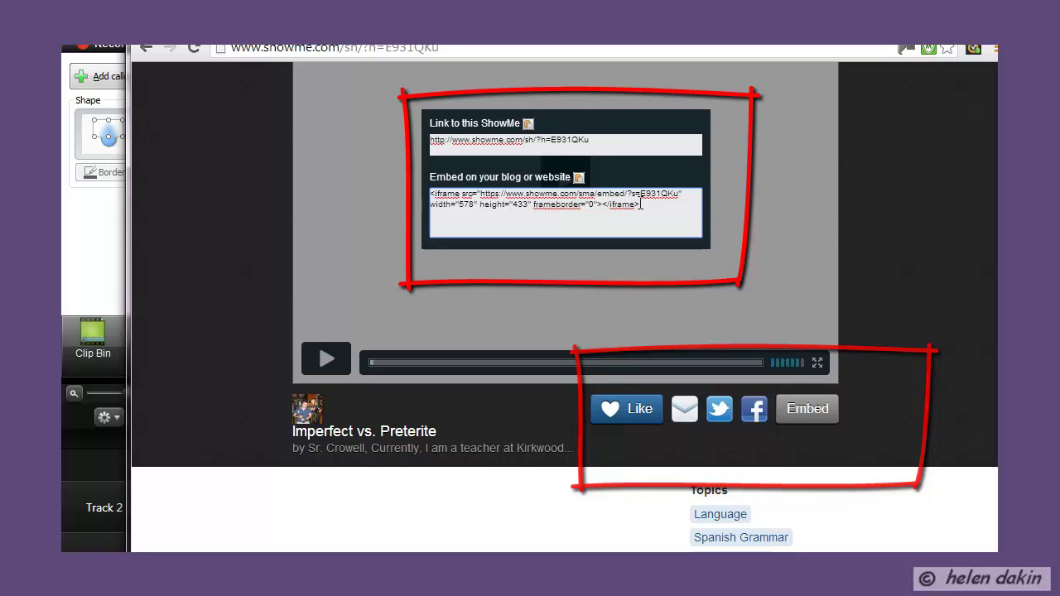
{"action": "key", "text": "ctrl+a"}
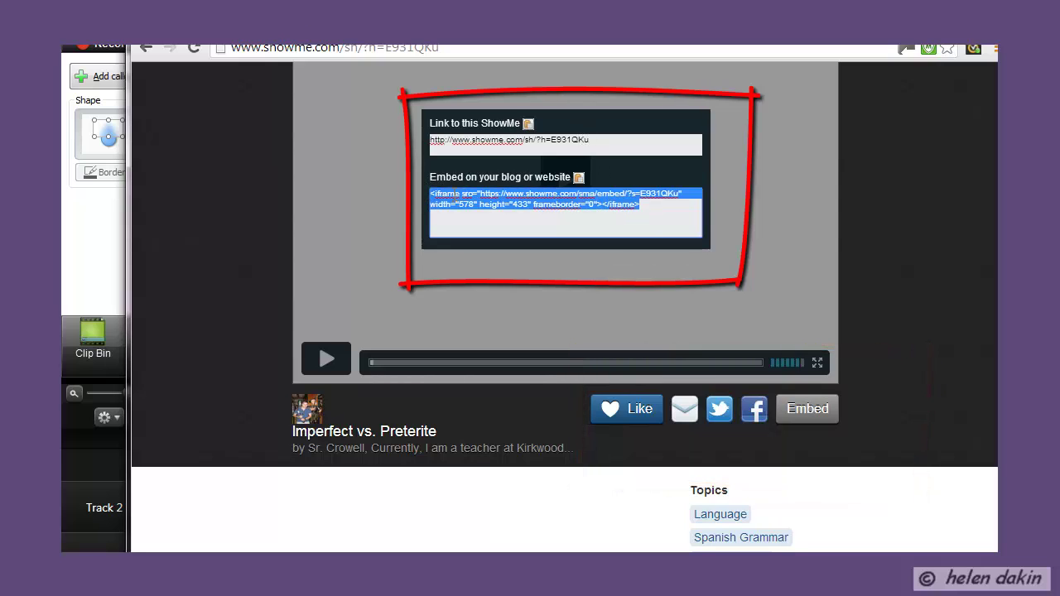
{"action": "right_click", "coordinate": [455, 198]}
{"action": "left_click", "coordinate": [517, 279]}
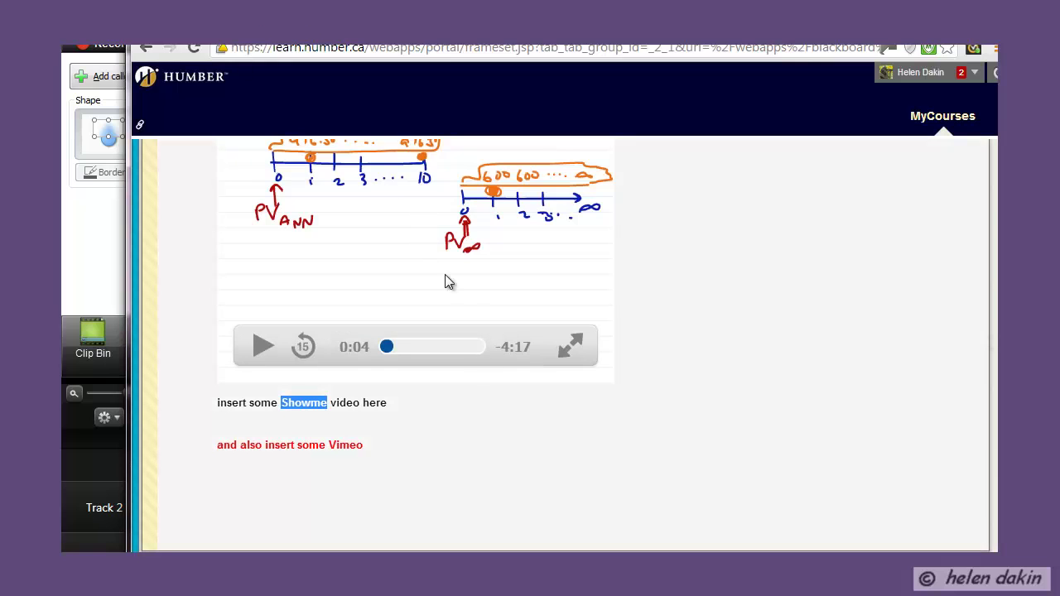
Reopen the module 1 lessons item from Learning Materials for editing.
{"action": "left_click", "coordinate": [396, 404]}
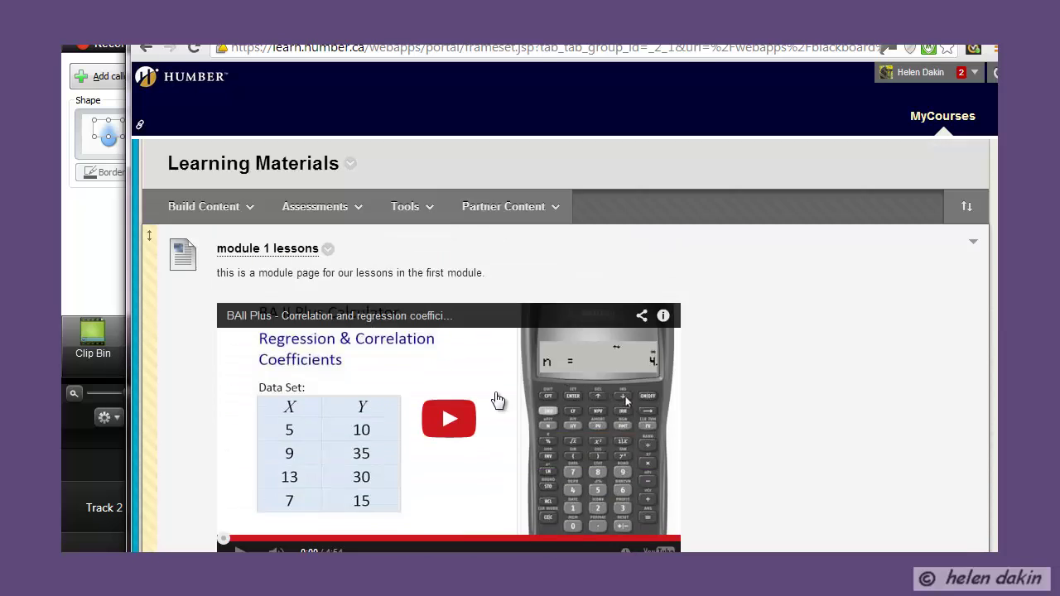
{"action": "left_click", "coordinate": [284, 304]}
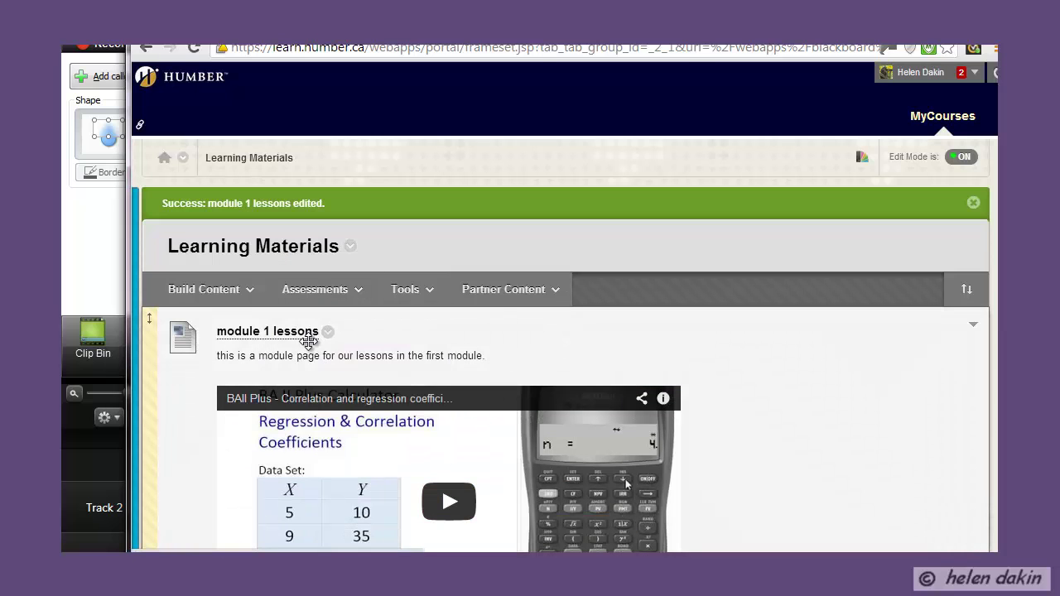
{"action": "left_click", "coordinate": [329, 333]}
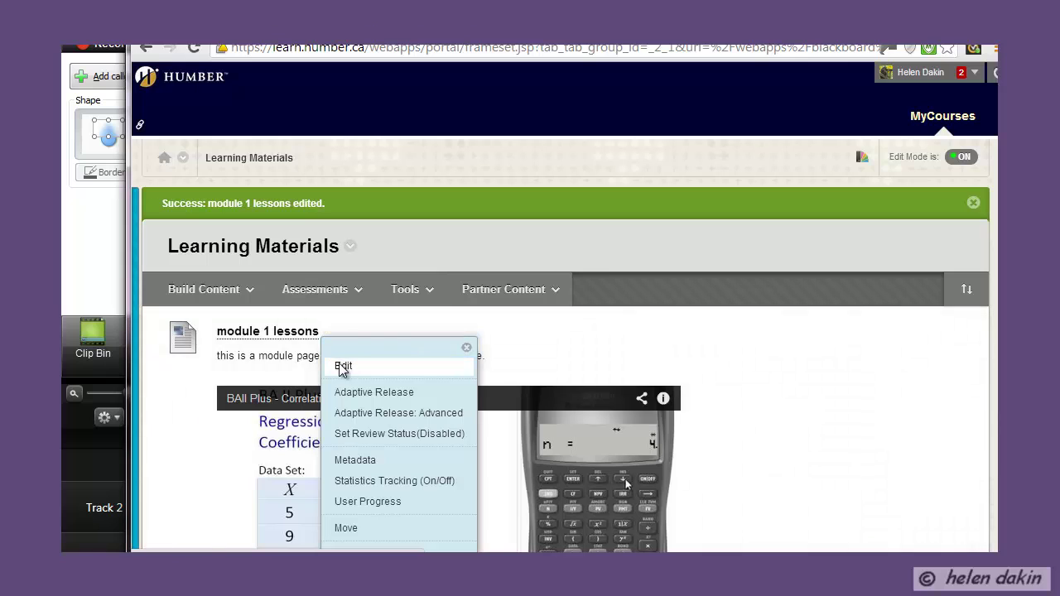
{"action": "left_click", "coordinate": [340, 364]}
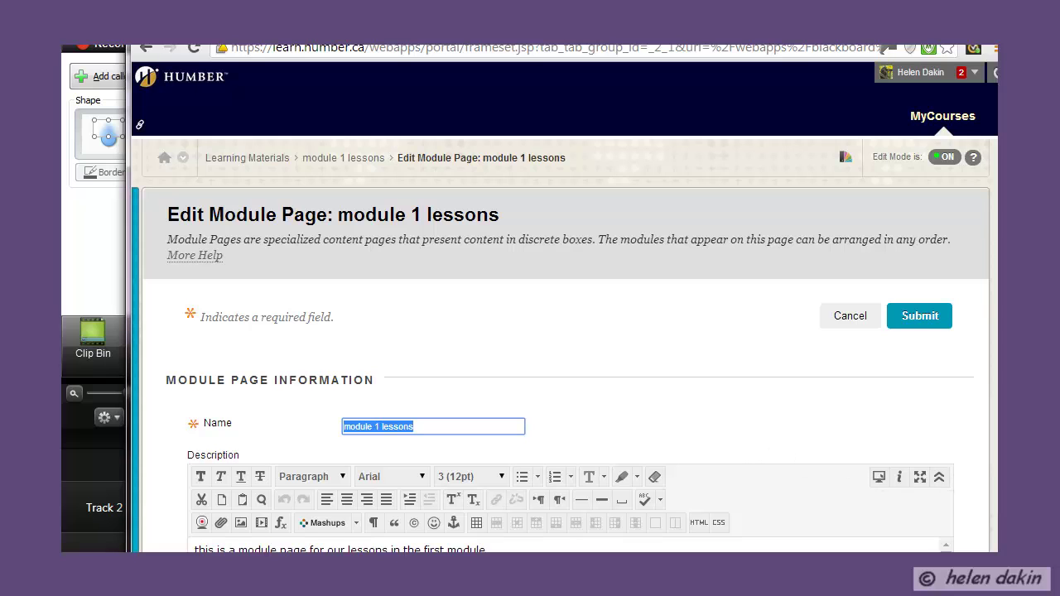
Expand the description editor to full screen and open its HTML source at the Showme line.
{"action": "scroll", "coordinate": [916, 302], "scroll_direction": "down", "scroll_amount": 2}
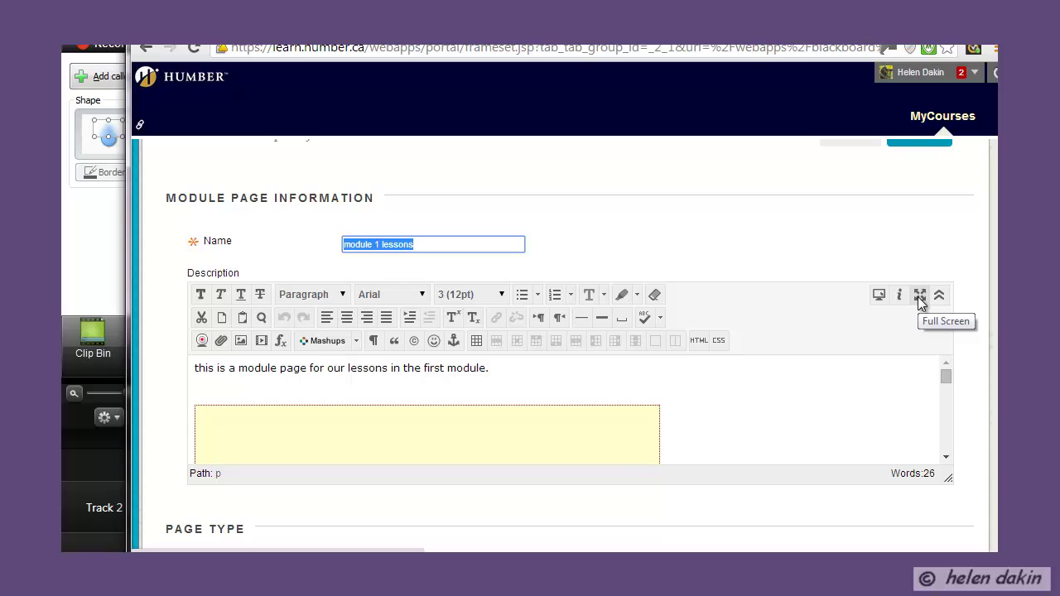
{"action": "left_click", "coordinate": [919, 297]}
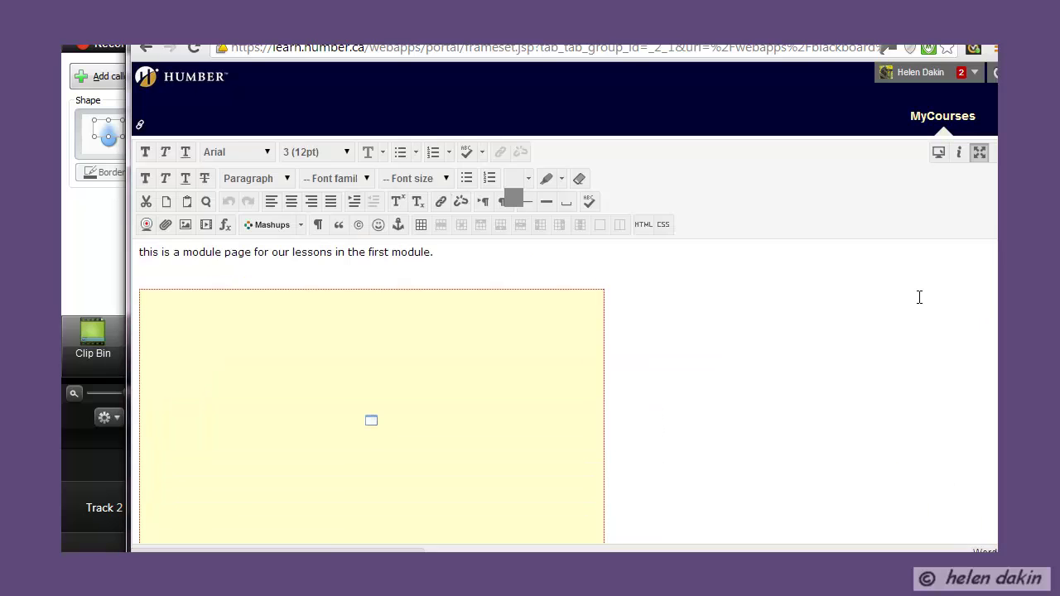
{"action": "scroll", "coordinate": [757, 313], "scroll_direction": "down", "scroll_amount": 4}
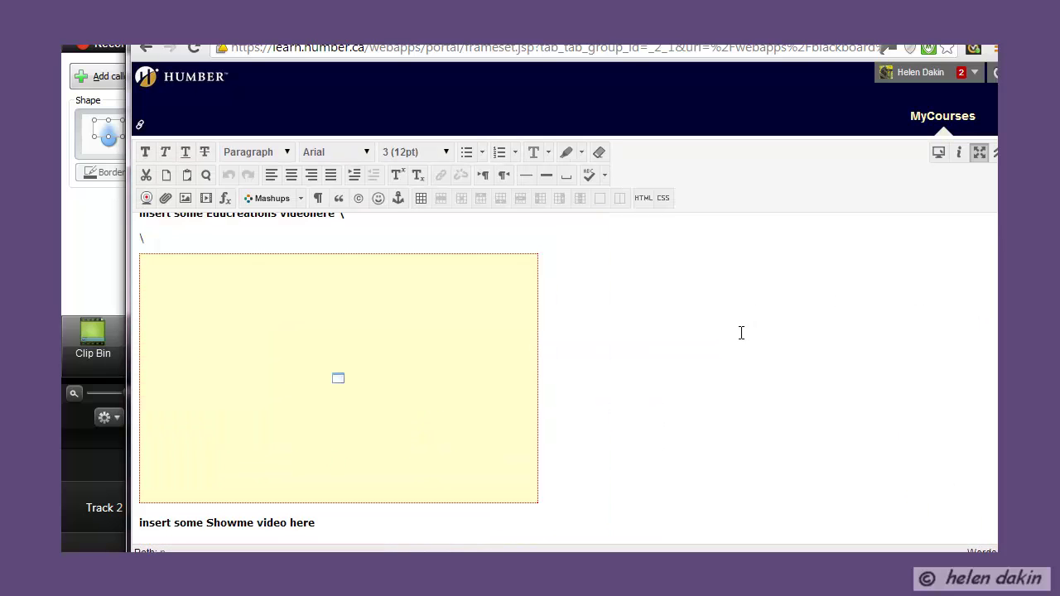
{"action": "scroll", "coordinate": [741, 333], "scroll_direction": "down", "scroll_amount": 2}
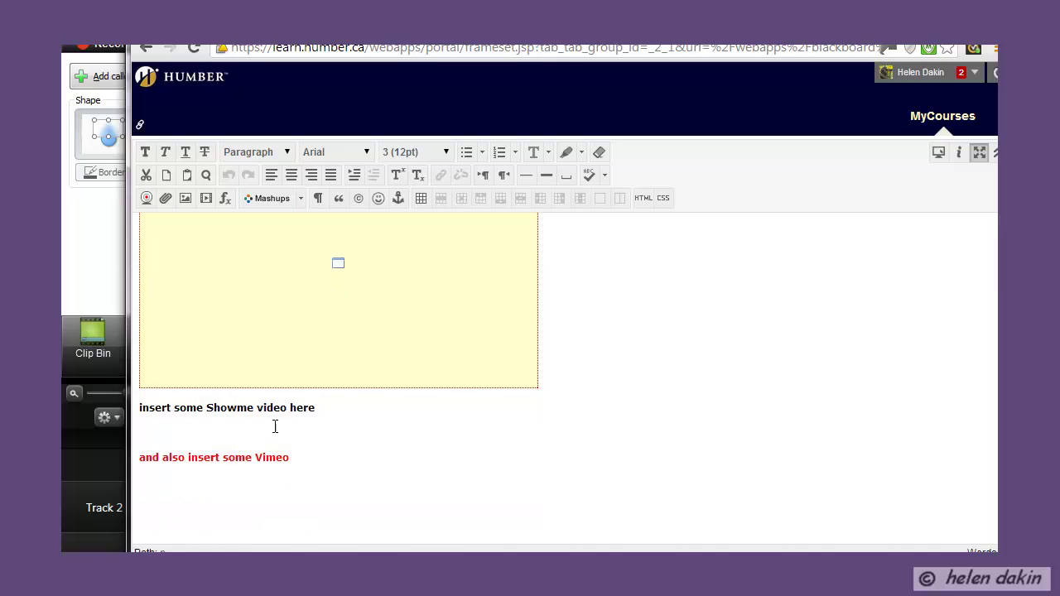
{"action": "left_click", "coordinate": [227, 439]}
{"action": "left_click", "coordinate": [339, 406]}
{"action": "left_click_drag", "start_coordinate": [209, 406], "coordinate": [291, 408]}
{"action": "left_click", "coordinate": [316, 407]}
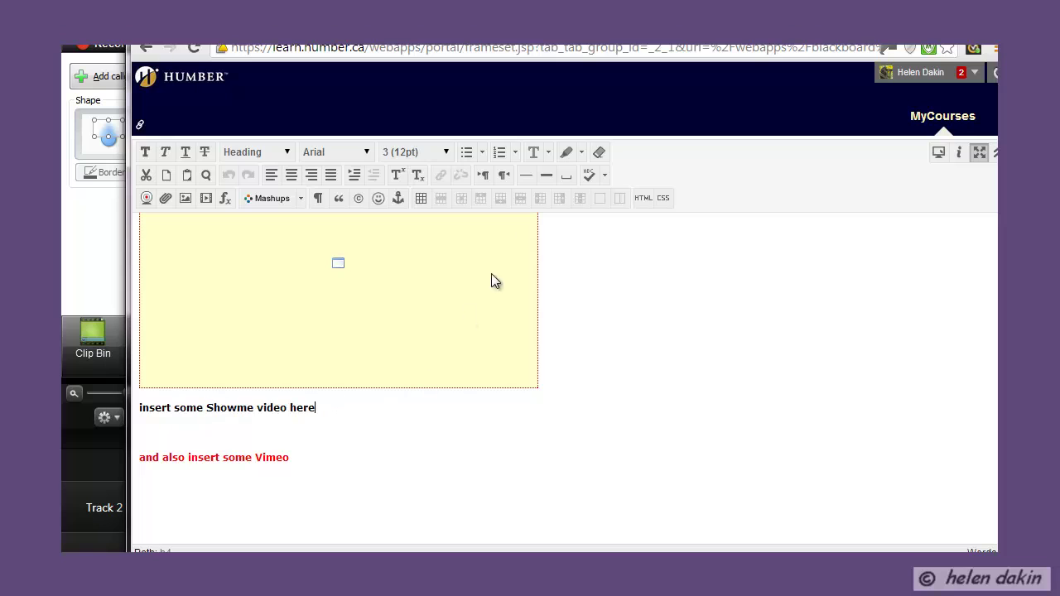
{"action": "left_click", "coordinate": [642, 198]}
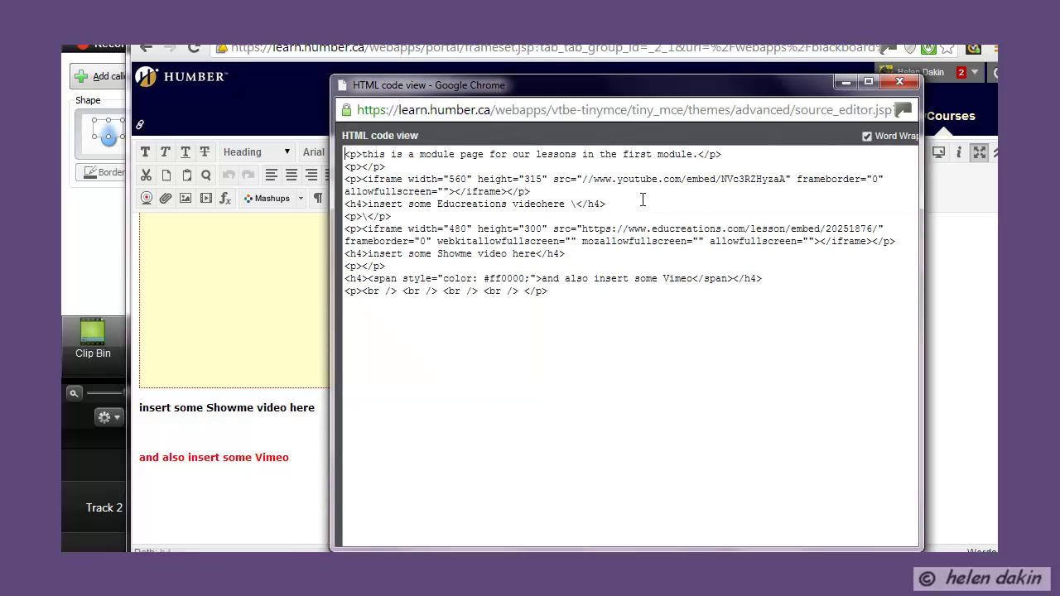
Paste the ShowMe iframe code below the Showme heading in the HTML source and apply it.
{"action": "left_click", "coordinate": [584, 271]}
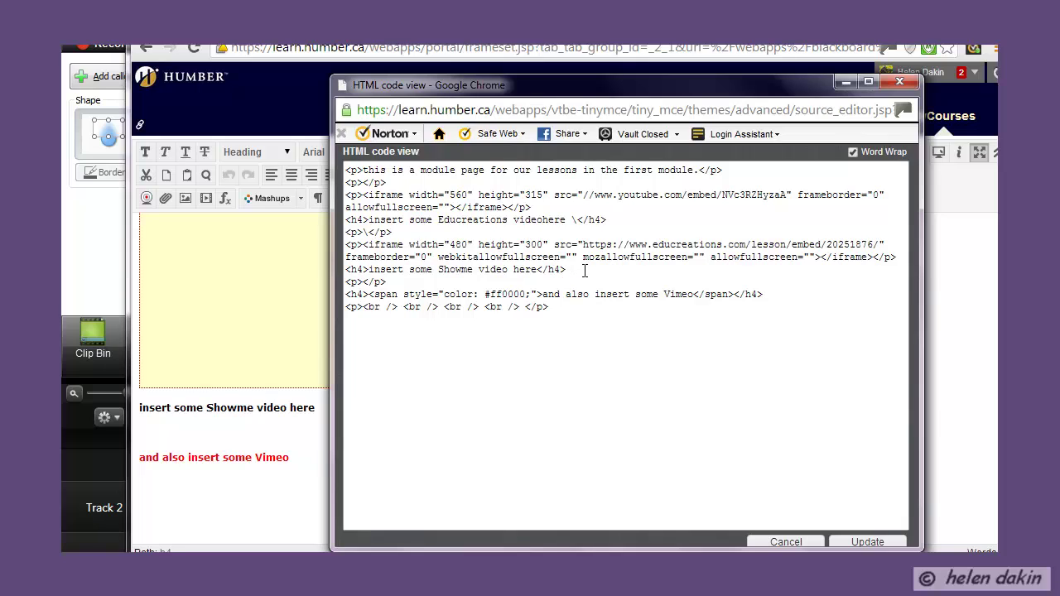
{"action": "key", "text": "Return"}
{"action": "key", "text": "Return"}
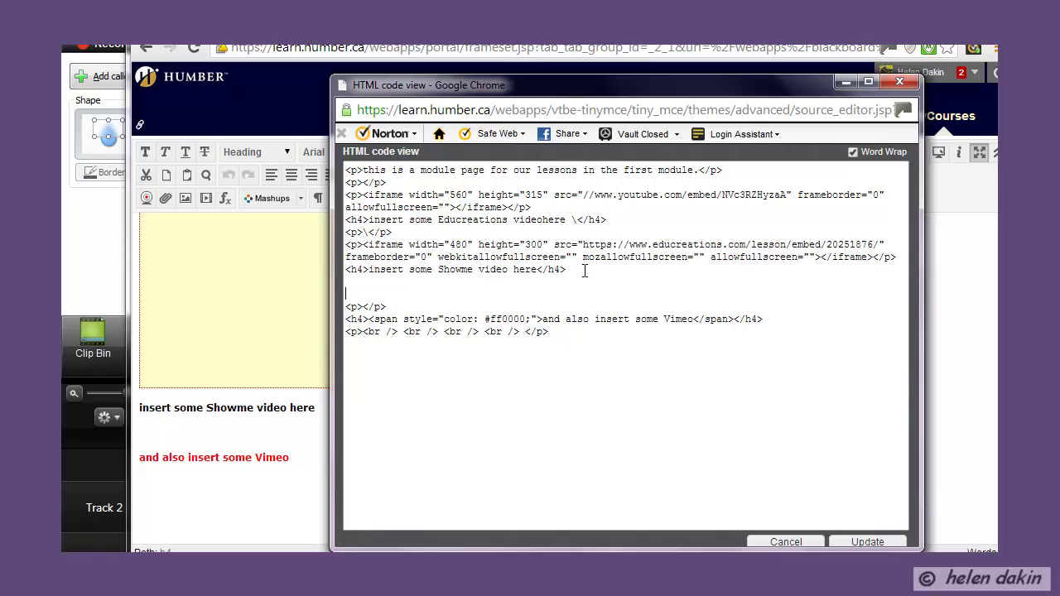
{"action": "key", "text": "ctrl+v"}
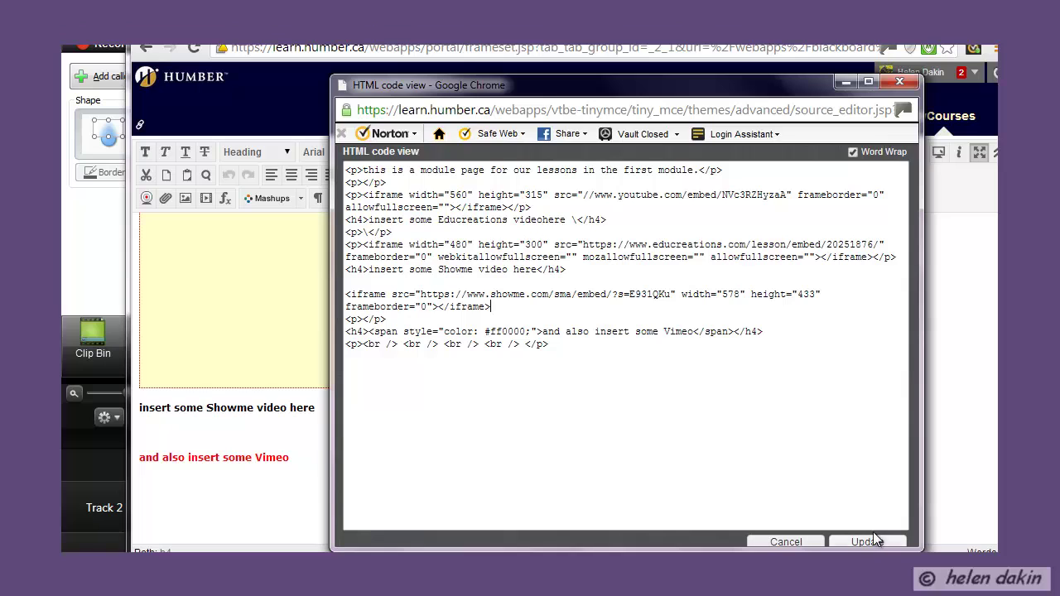
{"action": "left_click_drag", "start_coordinate": [630, 91], "coordinate": [603, 41]}
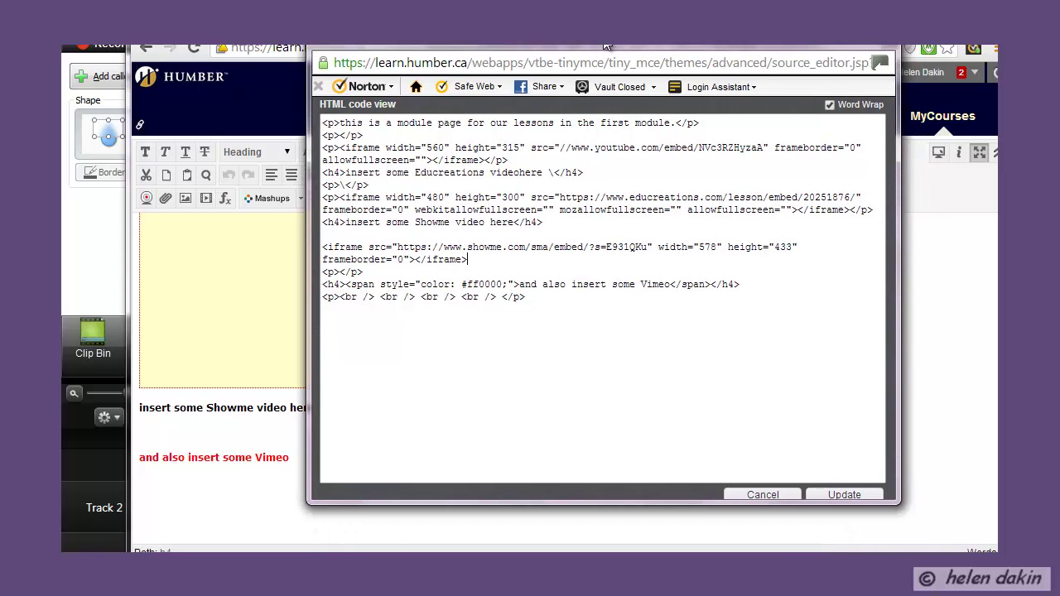
{"action": "left_click", "coordinate": [839, 492]}
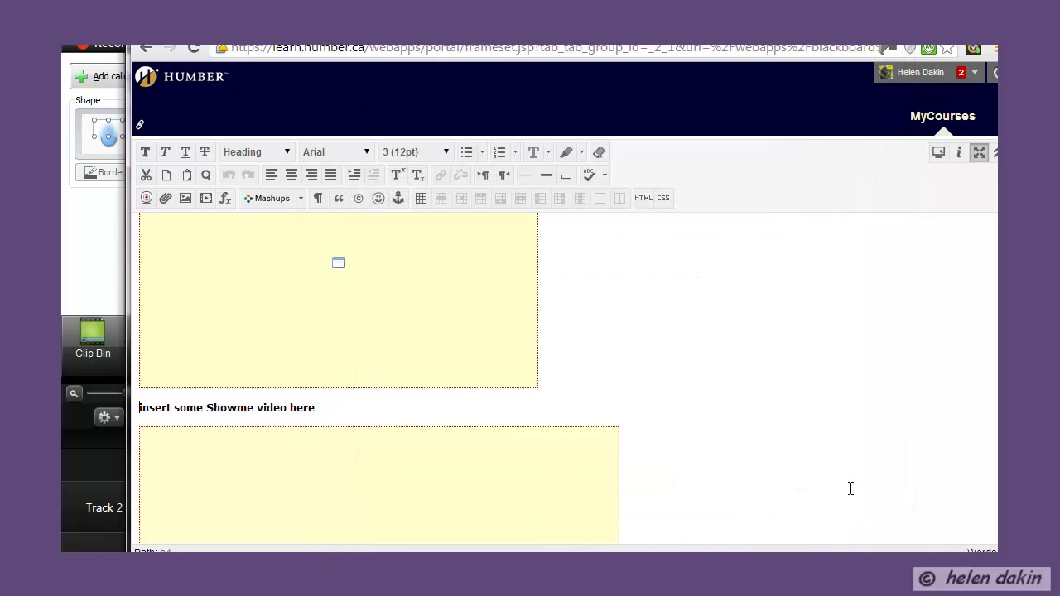
Start a new line directly below the Showme heading in the description.
{"action": "scroll", "coordinate": [774, 440], "scroll_direction": "down", "scroll_amount": 1}
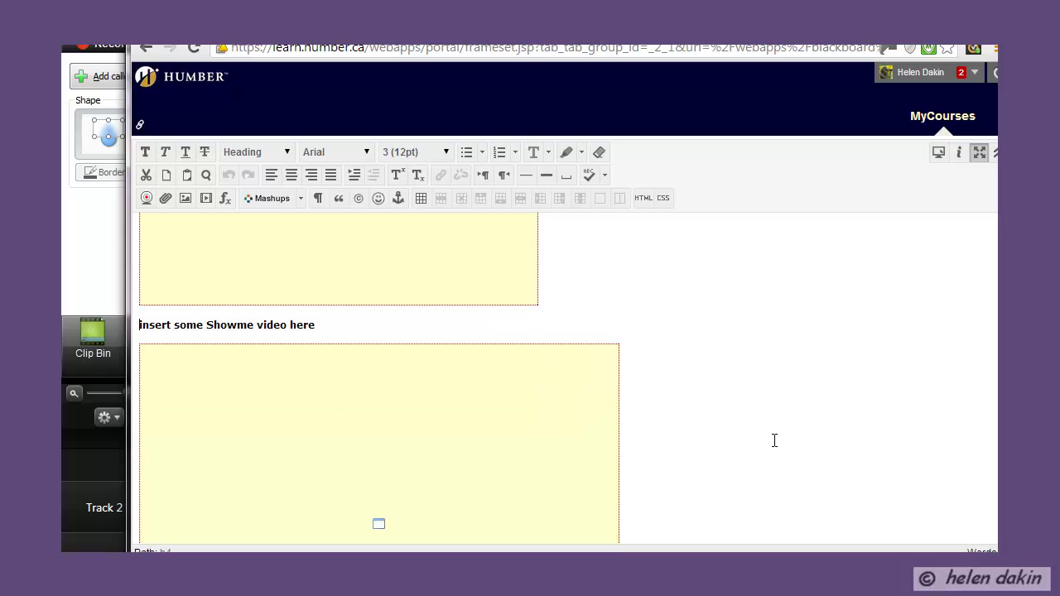
{"action": "scroll", "coordinate": [774, 441], "scroll_direction": "down", "scroll_amount": 1}
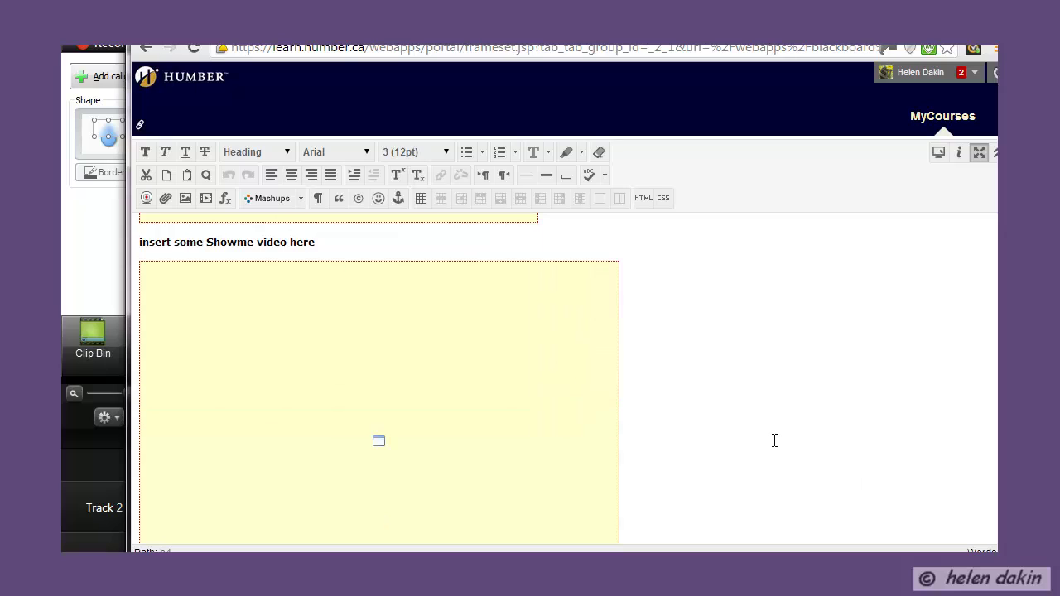
{"action": "scroll", "coordinate": [774, 441], "scroll_direction": "down", "scroll_amount": 1}
{"action": "left_click", "coordinate": [748, 441]}
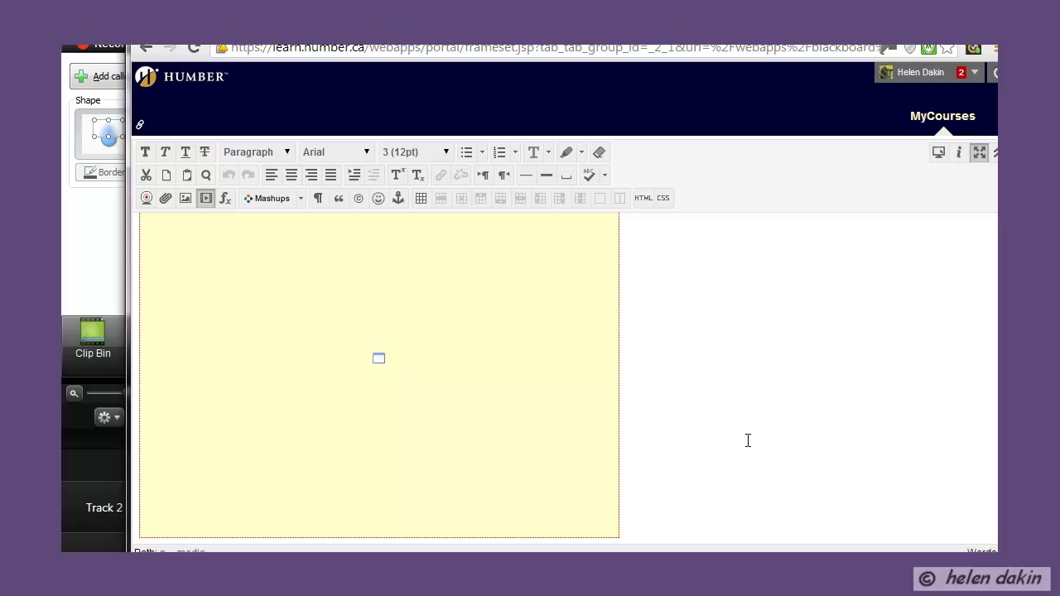
{"action": "scroll", "coordinate": [748, 441], "scroll_direction": "up", "scroll_amount": 2}
{"action": "left_click", "coordinate": [384, 323]}
{"action": "key", "text": "Return"}
{"action": "key", "text": "Return"}
Type 'paste a link to the same video' and copy the ShowMe lesson's link address.
{"action": "type", "text": "paste a link to the same video"}
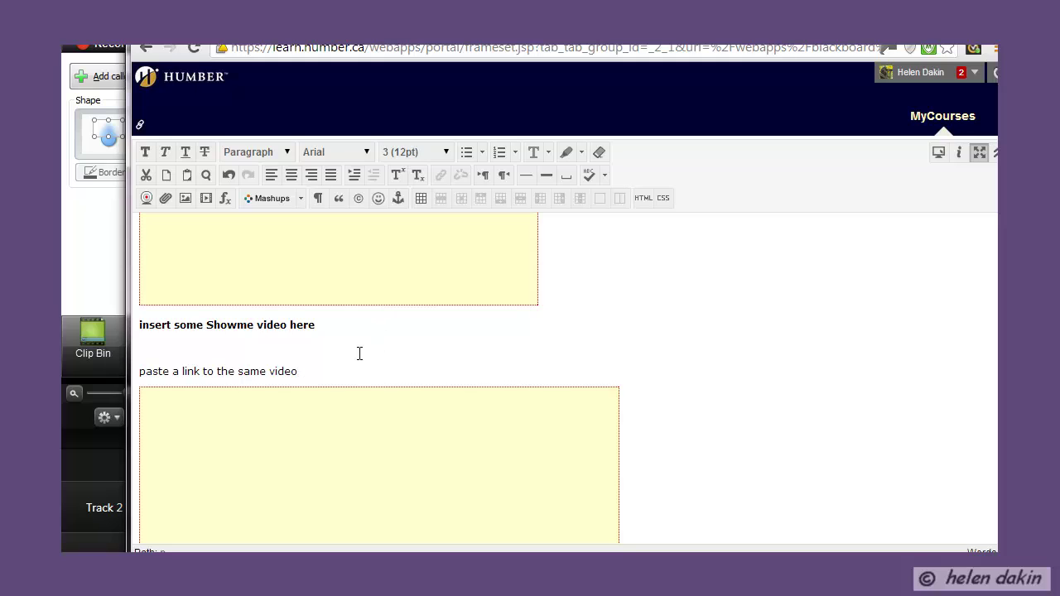
{"action": "key", "text": "ctrl+Tab"}
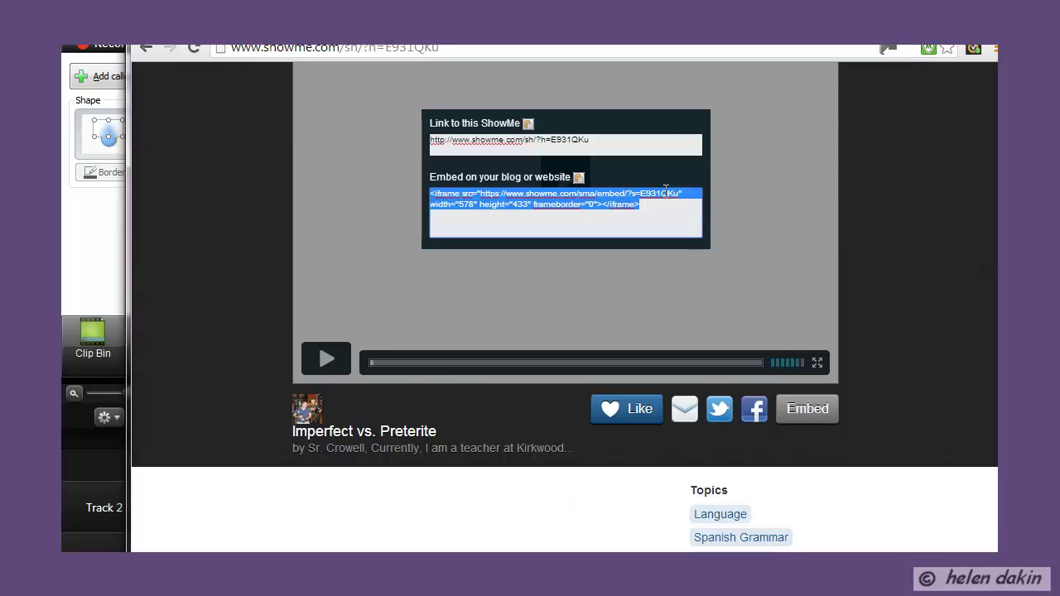
{"action": "double_click", "coordinate": [574, 140]}
{"action": "left_click_drag", "start_coordinate": [588, 139], "coordinate": [432, 134]}
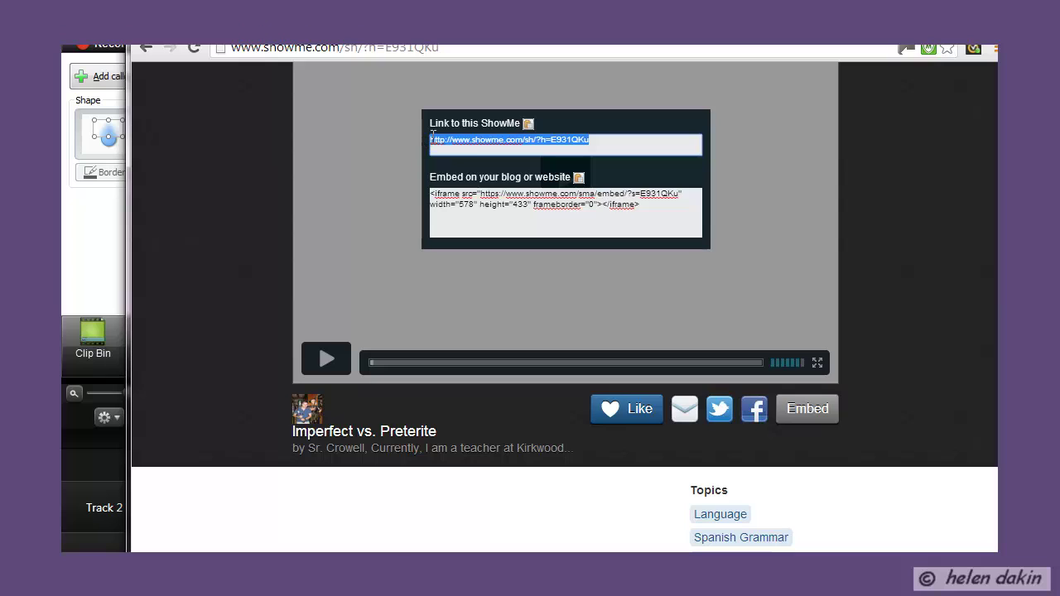
{"action": "right_click", "coordinate": [480, 144]}
{"action": "left_click", "coordinate": [521, 217]}
{"action": "key", "text": "ctrl+Tab"}
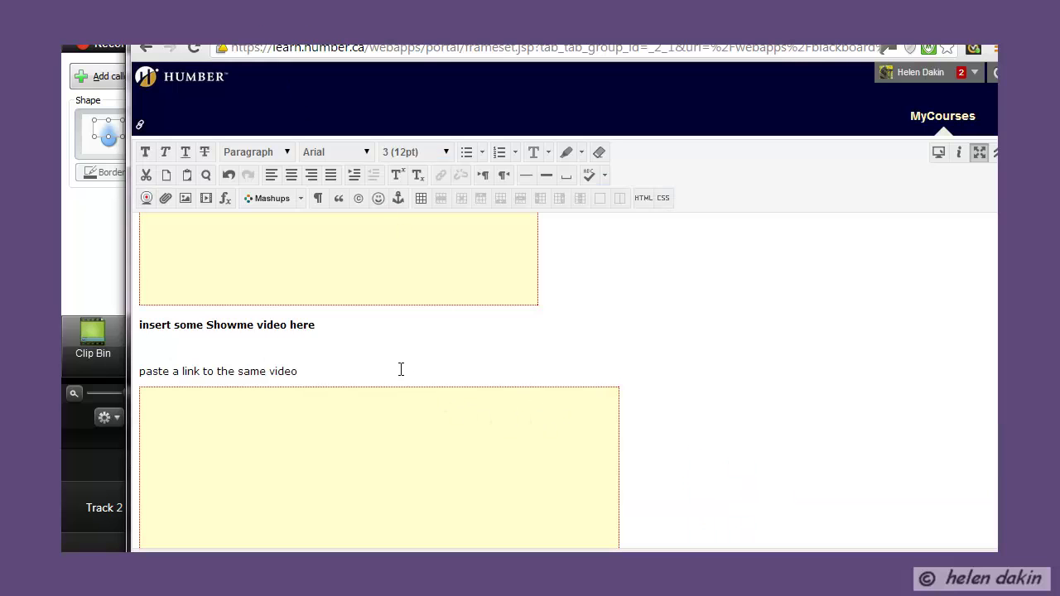
{"action": "right_click", "coordinate": [359, 365]}
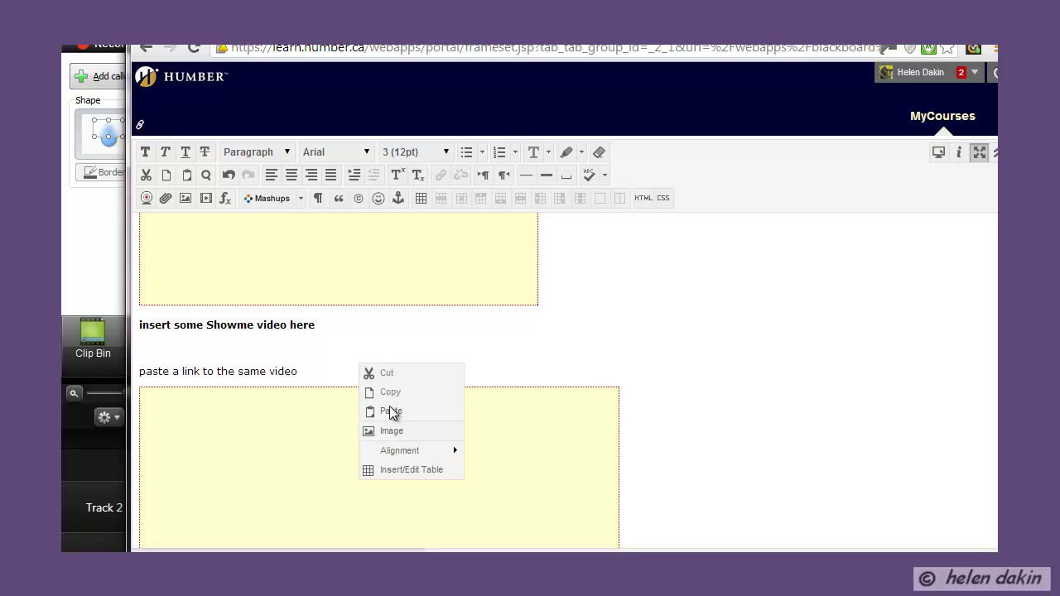
{"action": "left_click", "coordinate": [390, 407]}
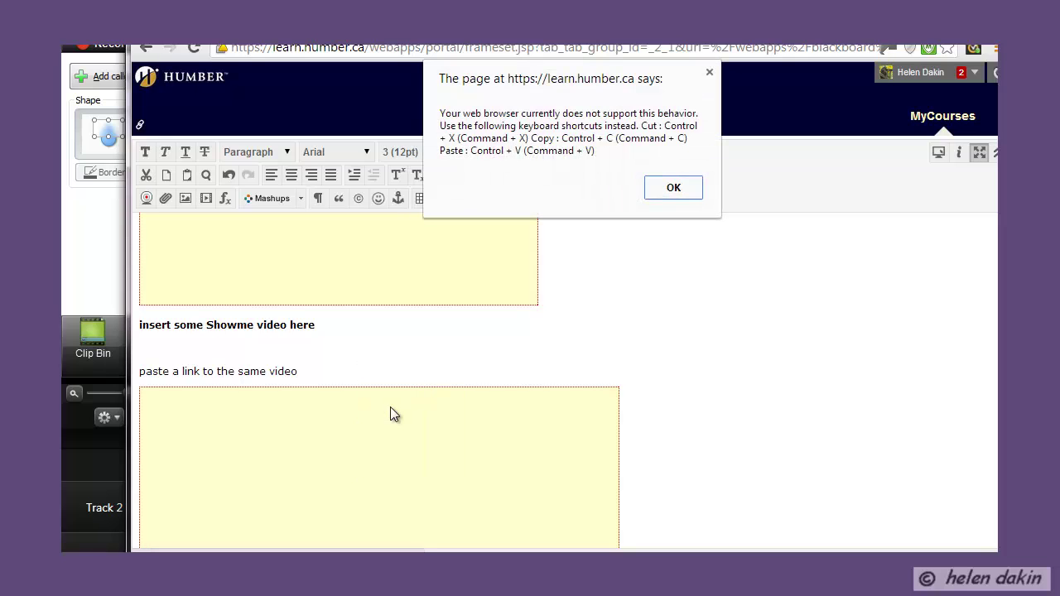
{"action": "left_click", "coordinate": [675, 191]}
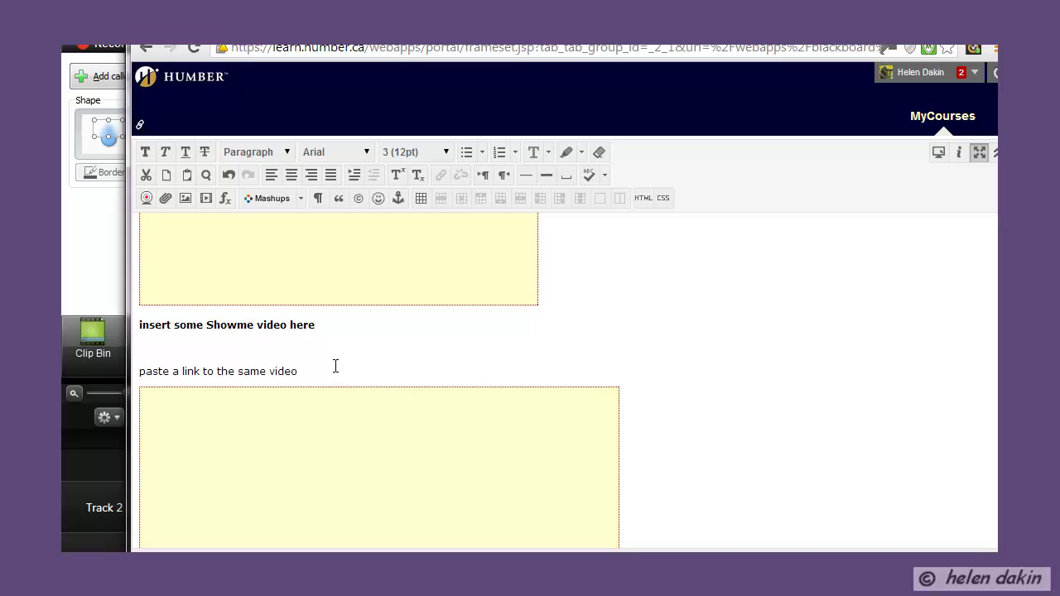
{"action": "key", "text": "ctrl+v"}
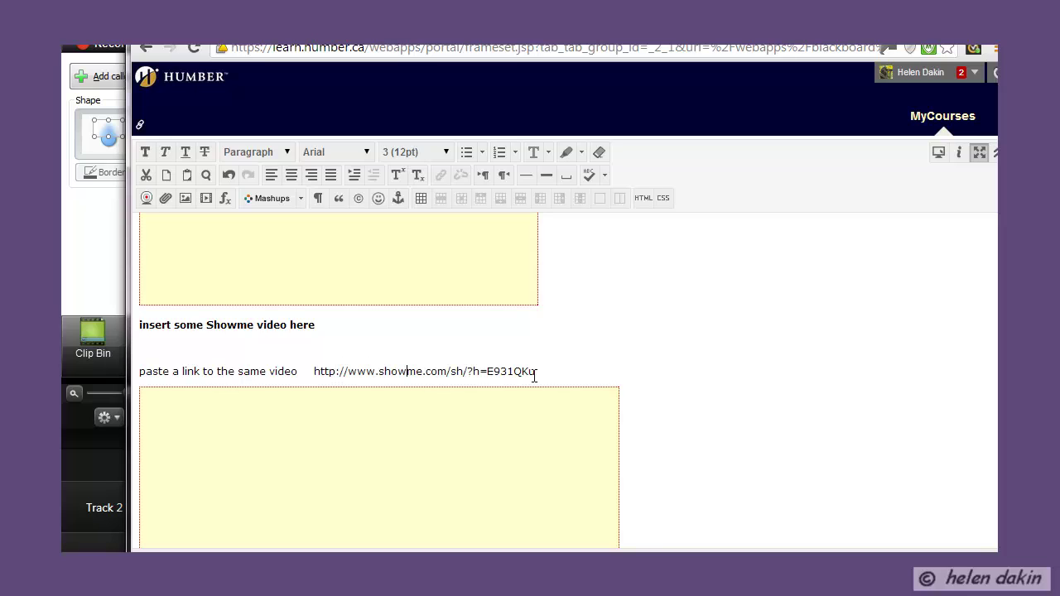
{"action": "left_click_drag", "start_coordinate": [536, 373], "coordinate": [315, 371]}
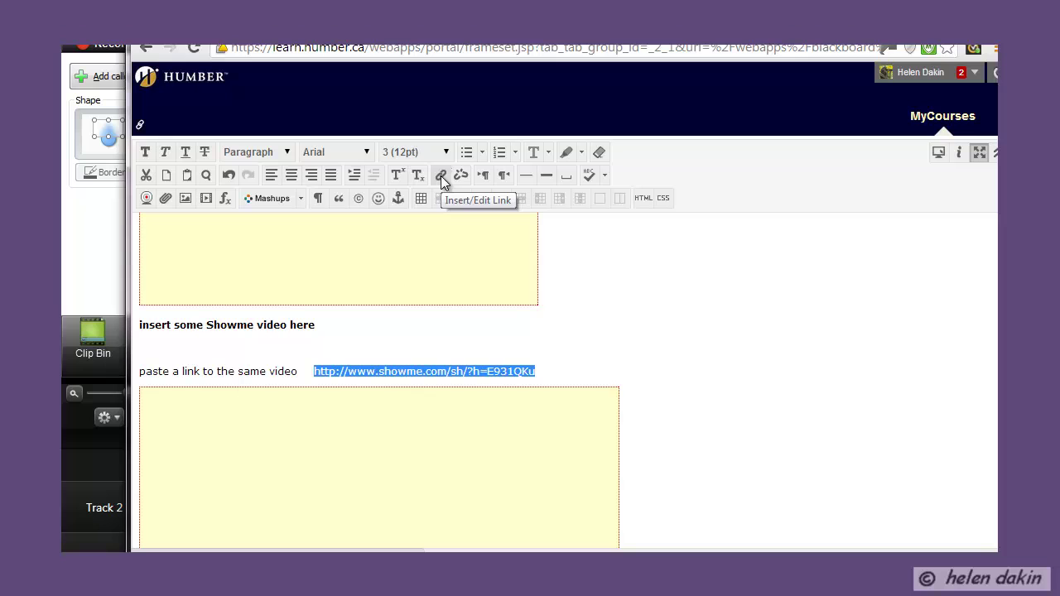
Make the ShowMe address a hyperlink that opens in a new window, then exit full screen.
{"action": "left_click", "coordinate": [441, 176]}
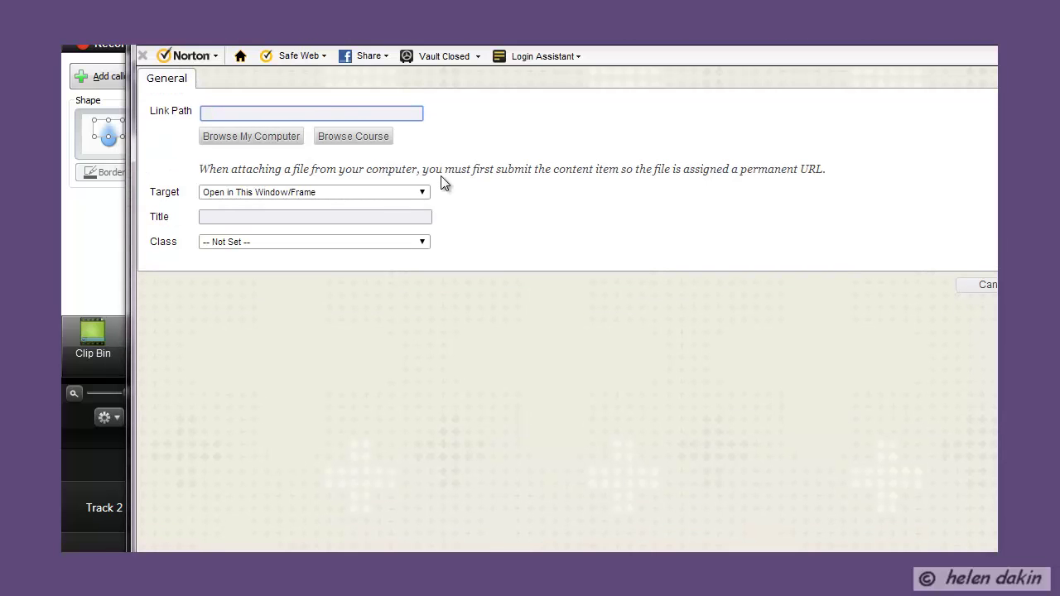
{"action": "right_click", "coordinate": [314, 118]}
{"action": "left_click", "coordinate": [363, 208]}
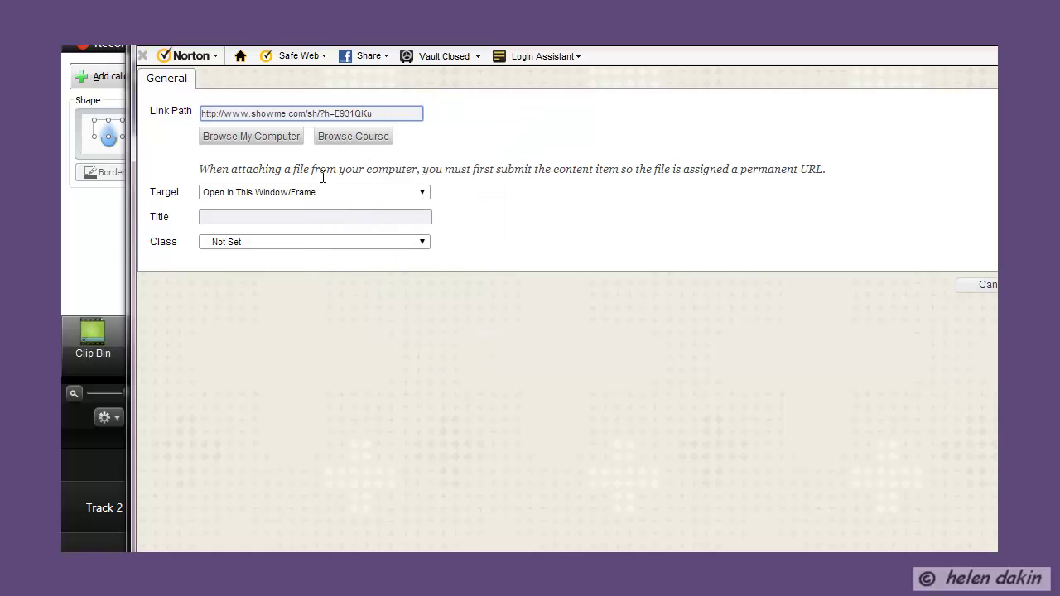
{"action": "left_click", "coordinate": [280, 194]}
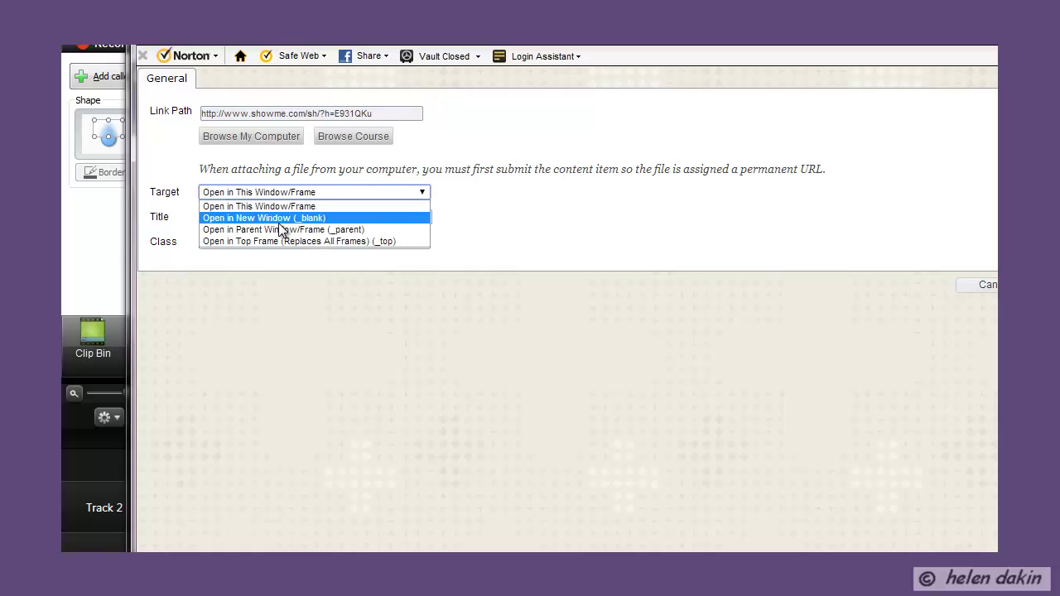
{"action": "left_click", "coordinate": [280, 219]}
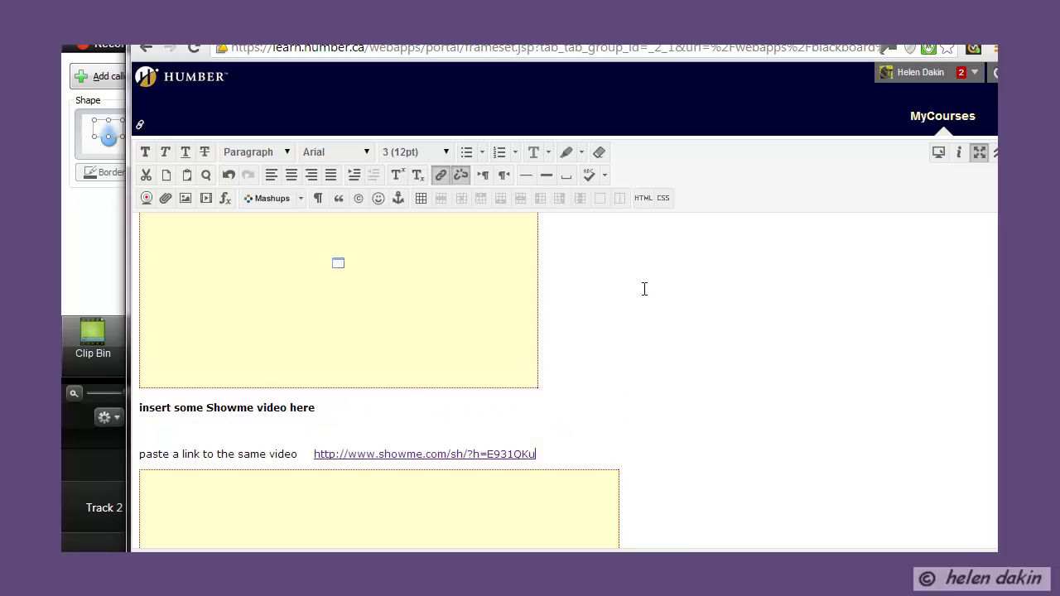
{"action": "left_click", "coordinate": [982, 151]}
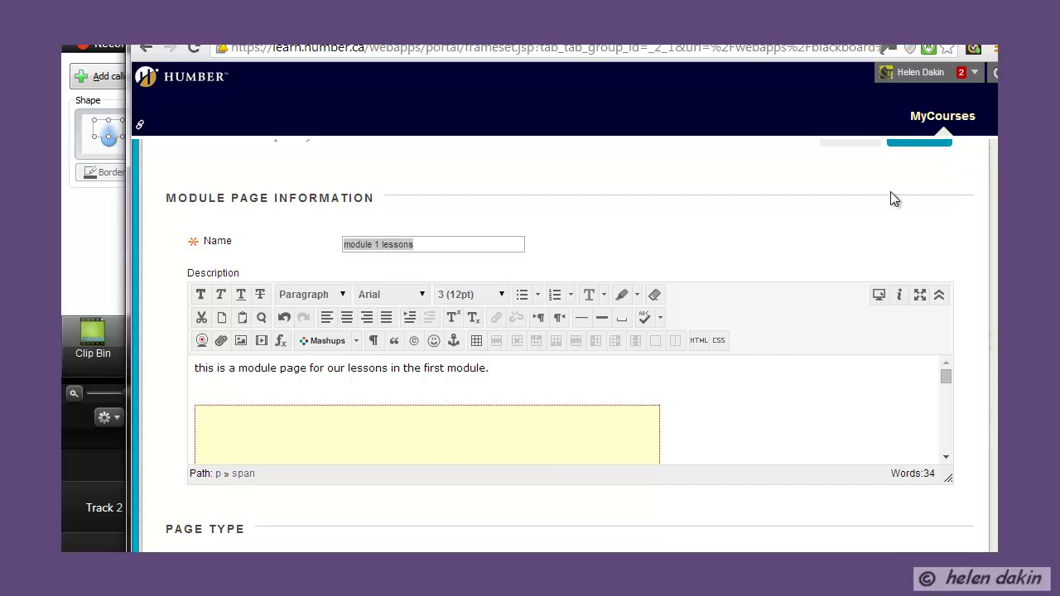
Submit the module 1 lessons item, then confirm the ShowMe link appears above the Imperfect vs. Preterite player.
{"action": "scroll", "coordinate": [895, 199], "scroll_direction": "up", "scroll_amount": 2}
{"action": "left_click", "coordinate": [919, 300]}
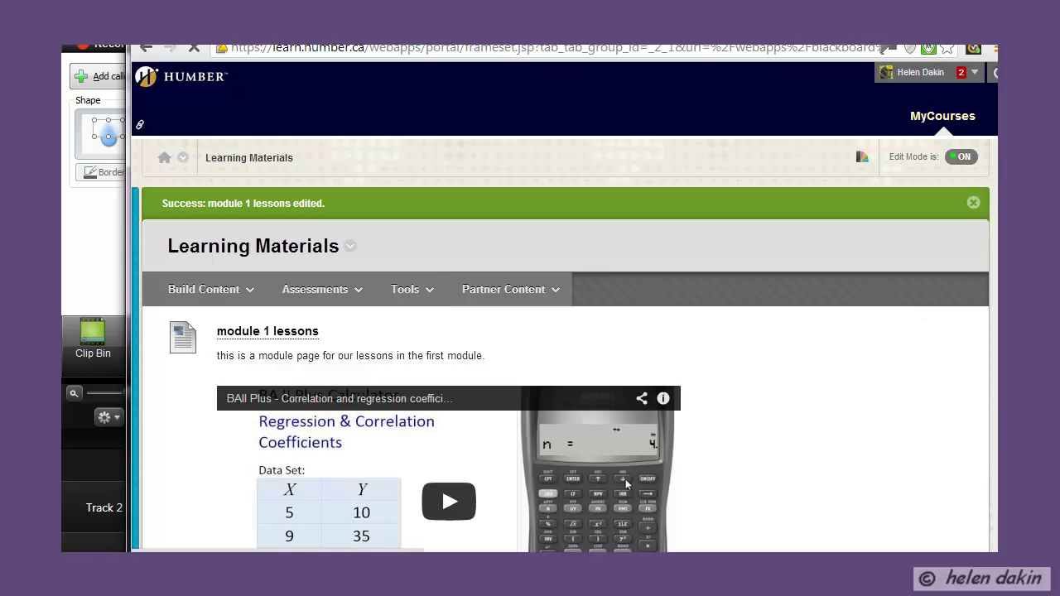
{"action": "scroll", "coordinate": [564, 348], "scroll_direction": "down", "scroll_amount": 10}
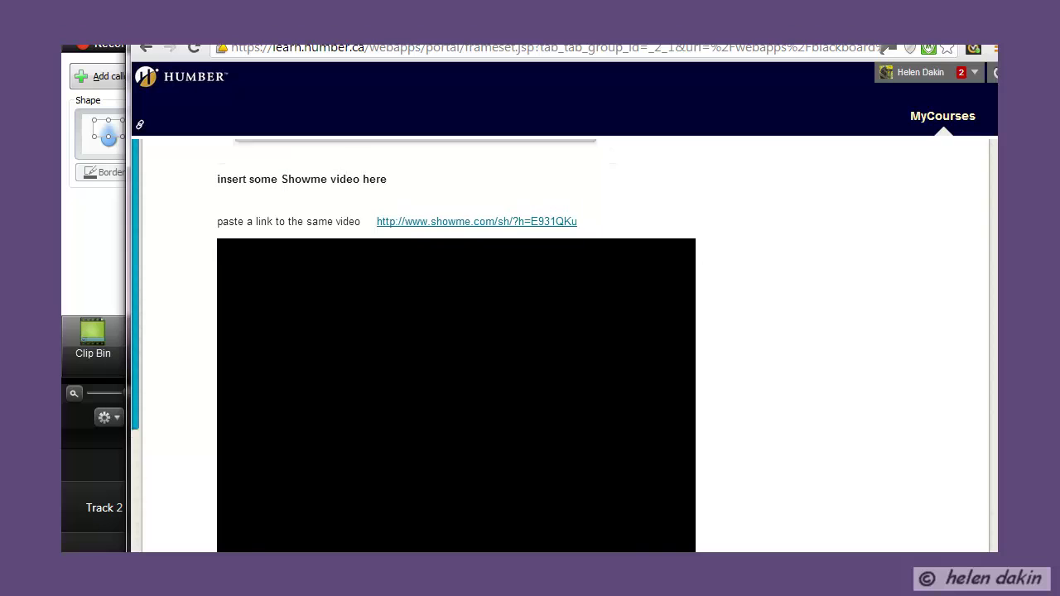
{"action": "scroll", "coordinate": [563, 347], "scroll_direction": "down", "scroll_amount": 1}
{"action": "scroll", "coordinate": [414, 348], "scroll_direction": "up", "scroll_amount": 1}
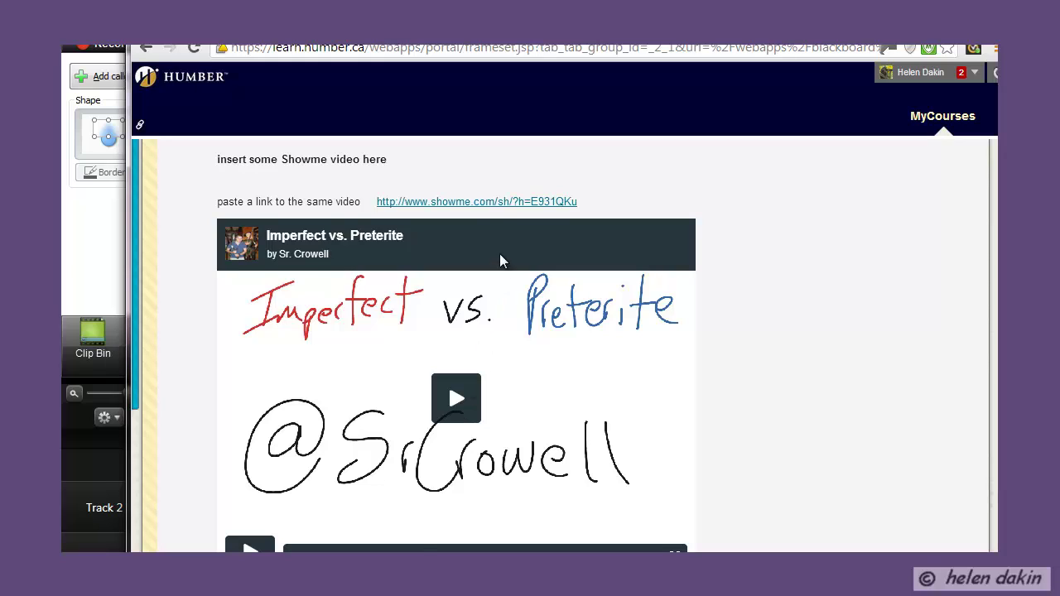
{"action": "left_click", "coordinate": [489, 202]}
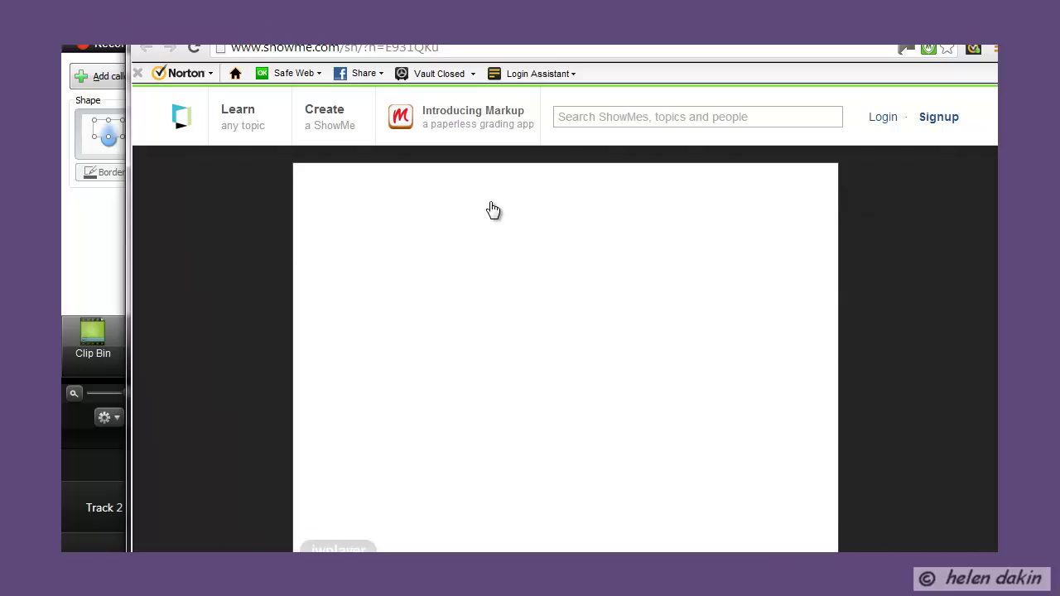
{"action": "left_click", "coordinate": [326, 545]}
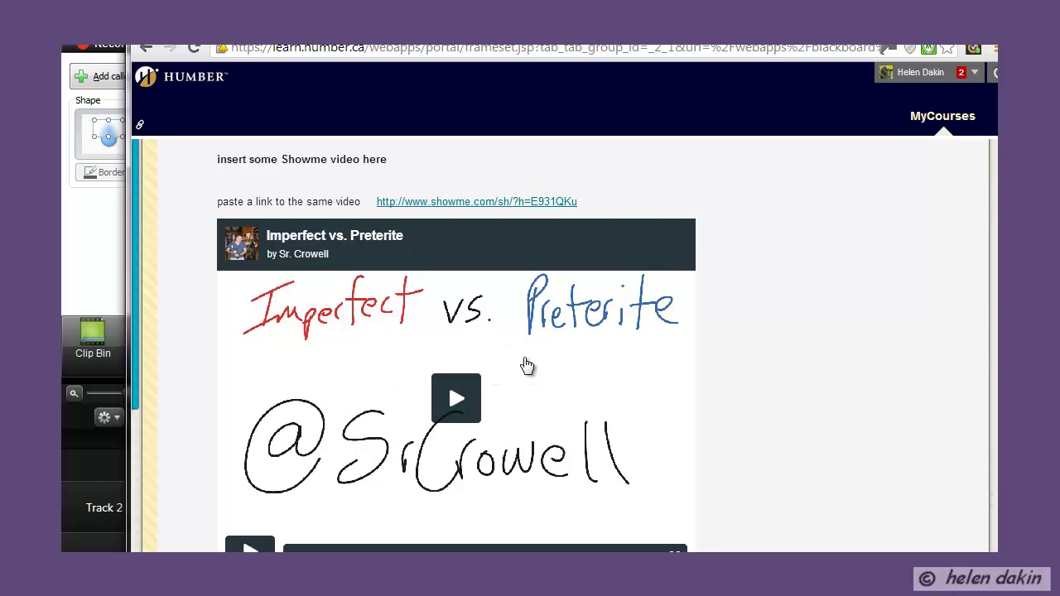
{"action": "left_click", "coordinate": [457, 398]}
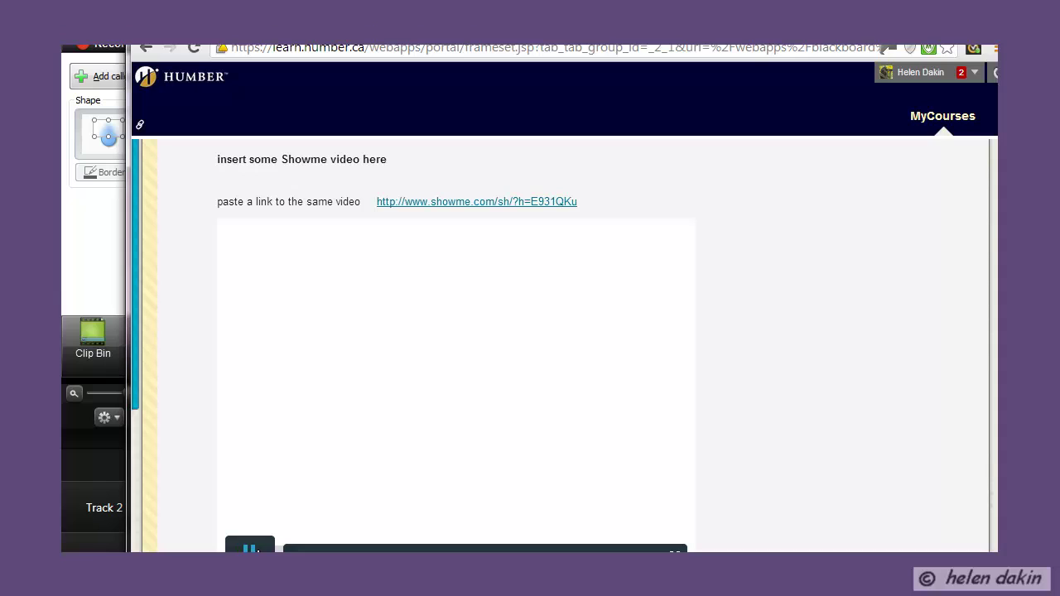
{"action": "left_click", "coordinate": [249, 549]}
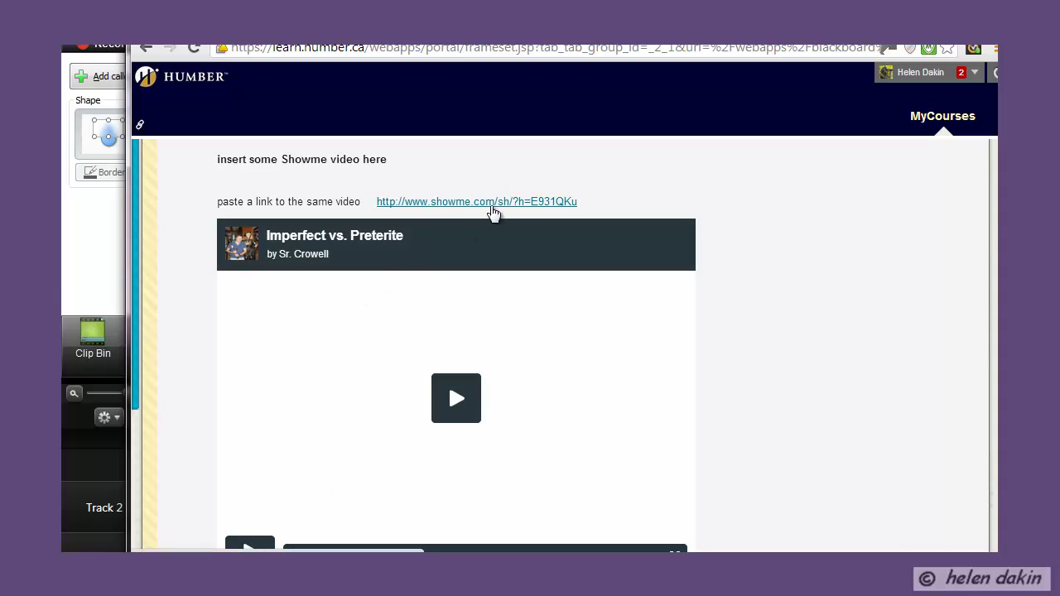